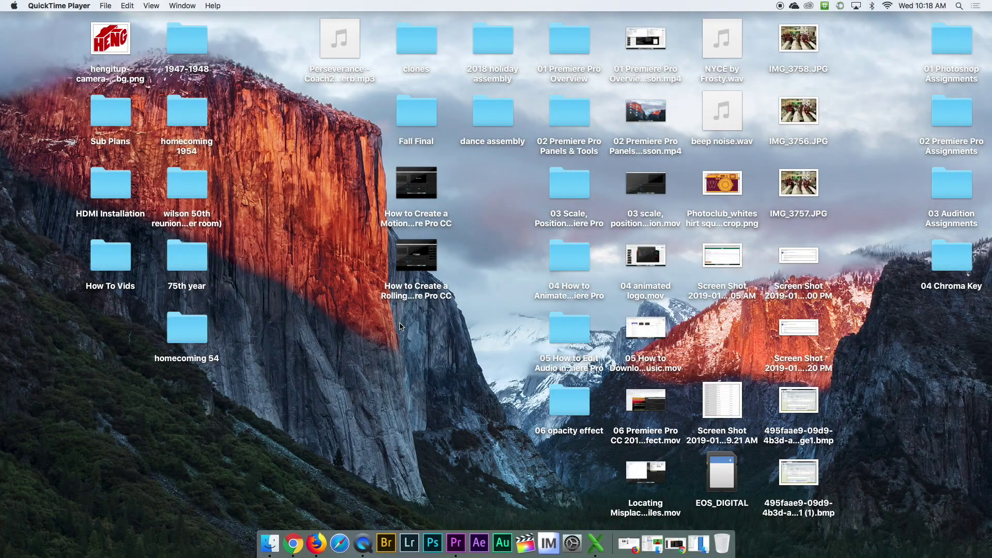
- Open the Downloads folder in Finder and select the green-screen clip MVI_3808.MP4
left_click(269, 542)
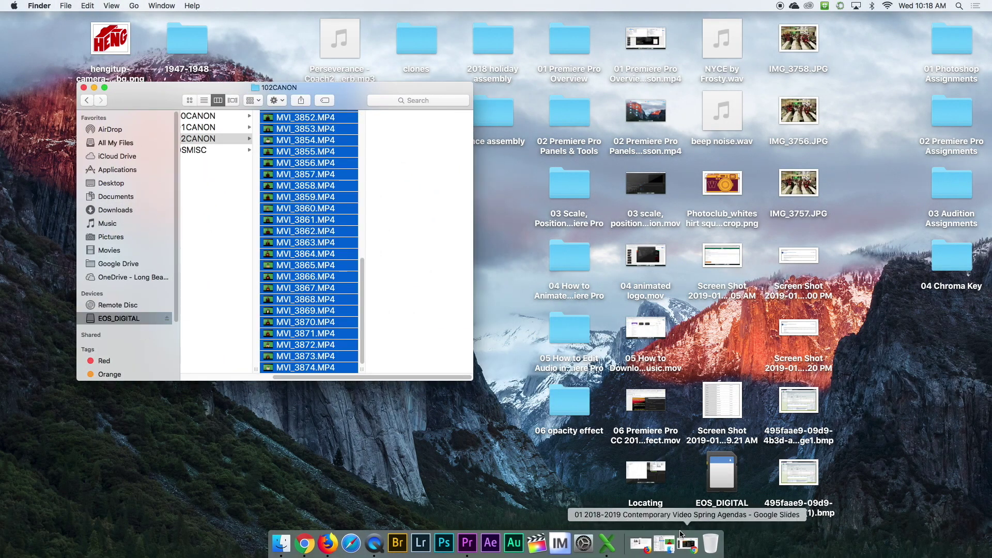
left_click(124, 209)
left_click_drag(147, 93, 171, 43)
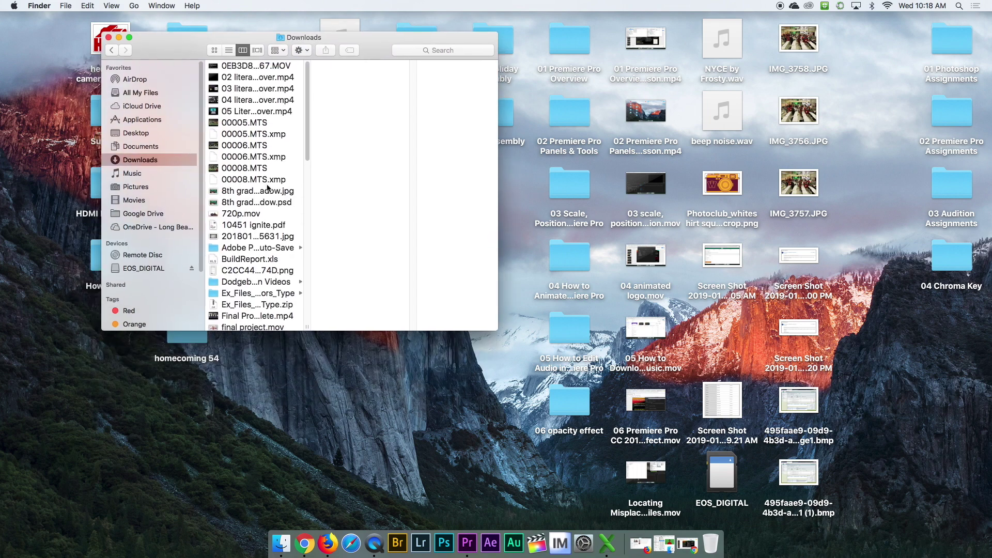
left_click_drag(309, 141, 304, 195)
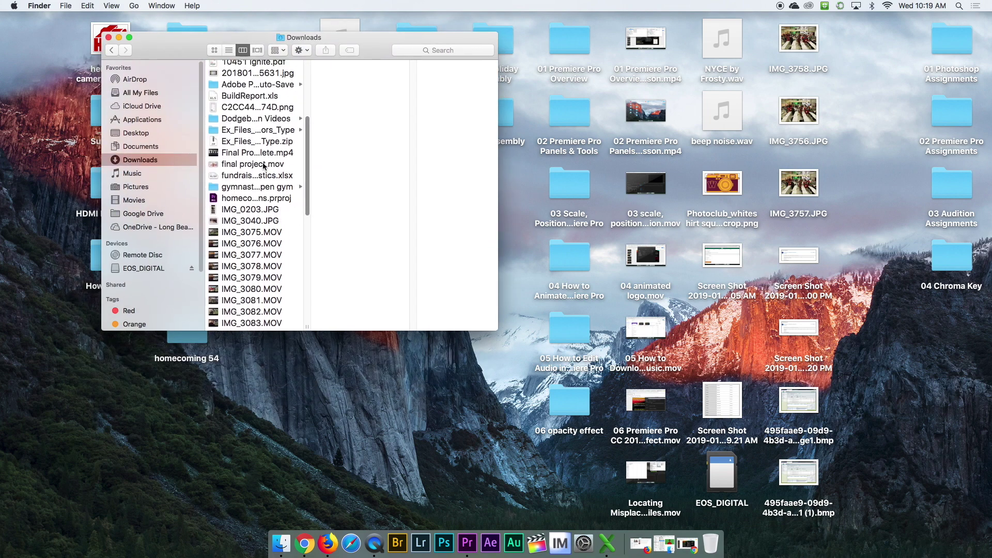
scroll(303, 155, "down", 5)
left_click(252, 270)
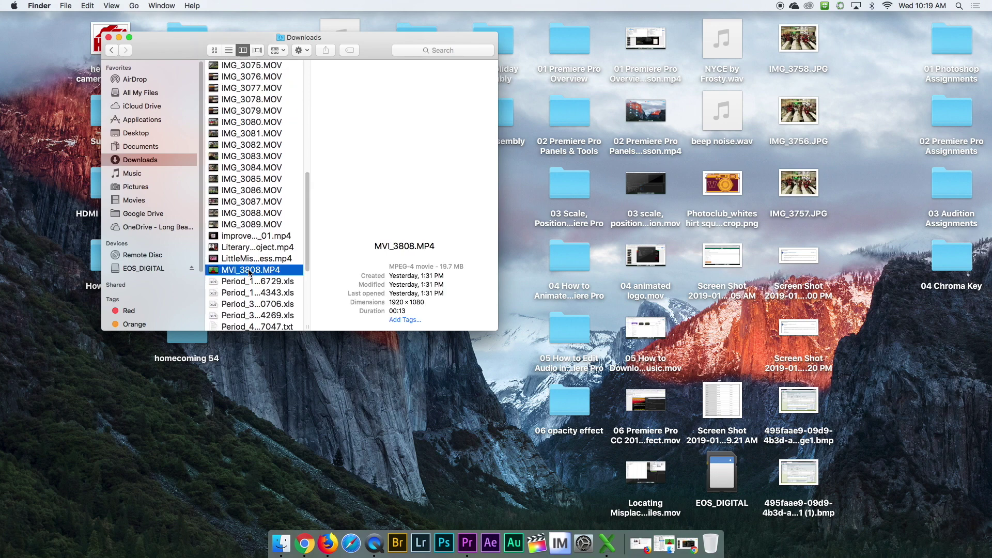
left_click(949, 261)
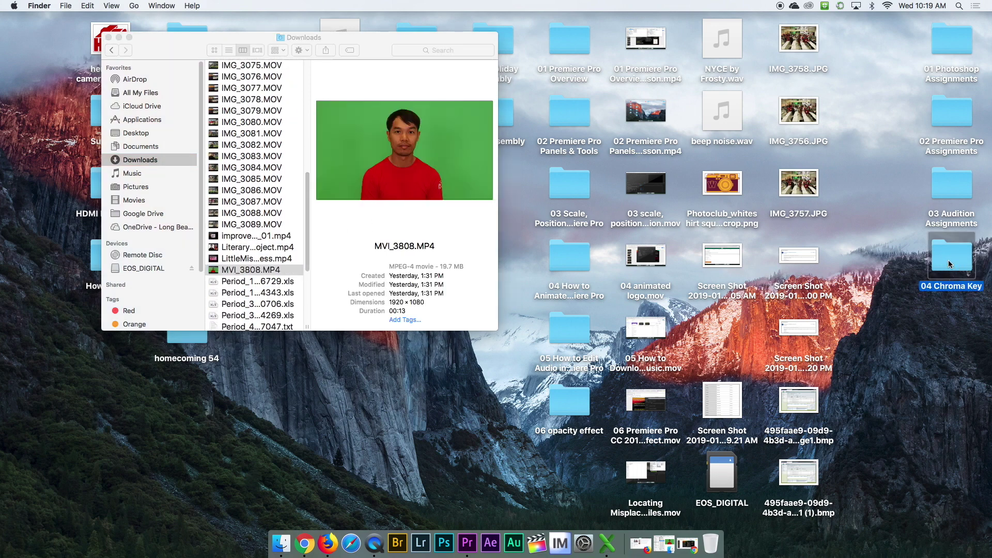
right_click(816, 322)
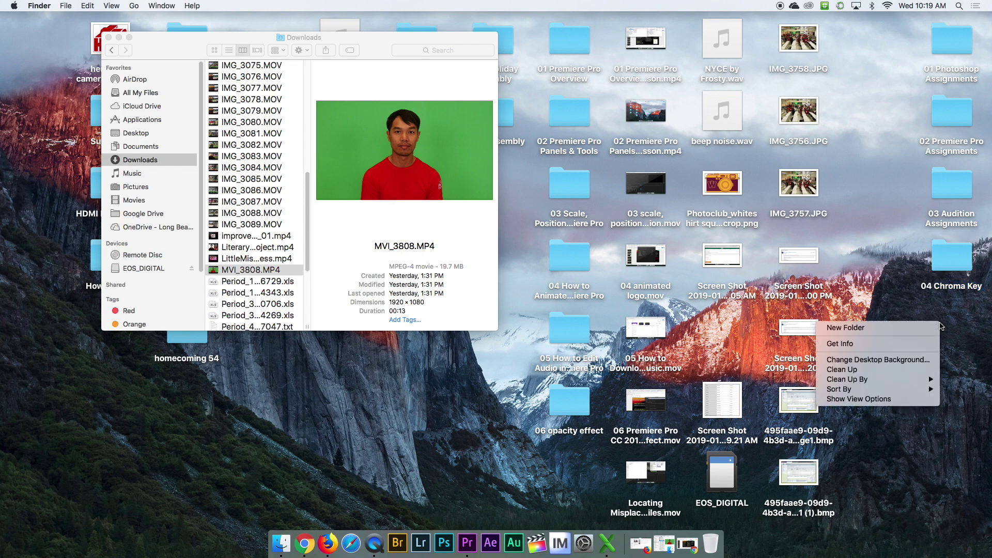
left_click(869, 329)
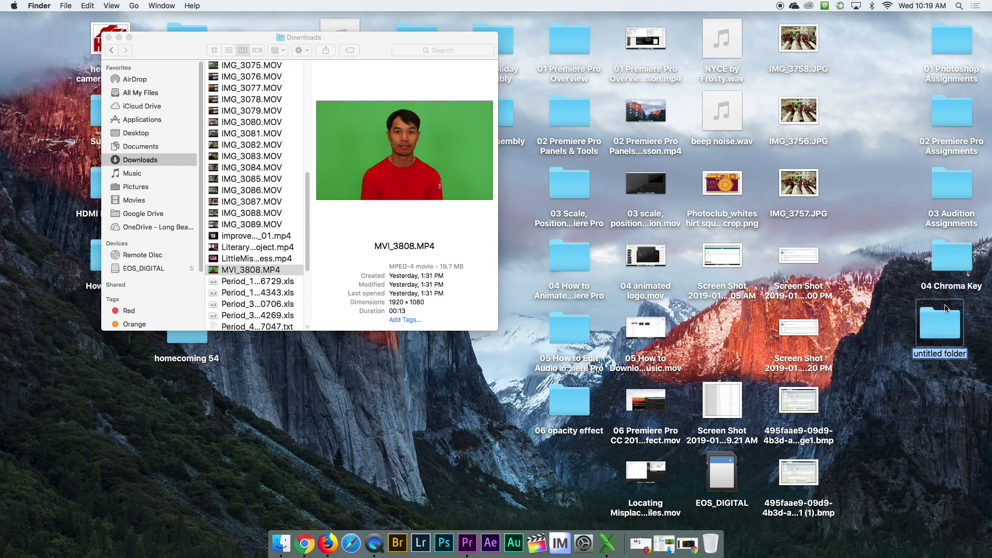
left_click(934, 330)
key("super+BackSpace")
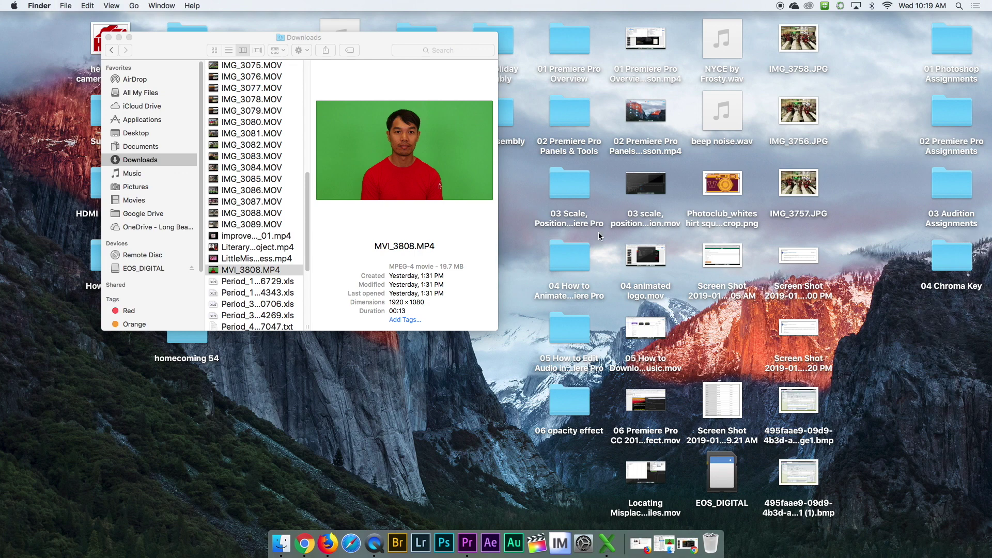
- Move MVI_3808.MP4 from Downloads into the 04 Chroma Key folder on the desktop
left_click(216, 273)
key("Return")
left_click_drag(216, 273, 952, 265)
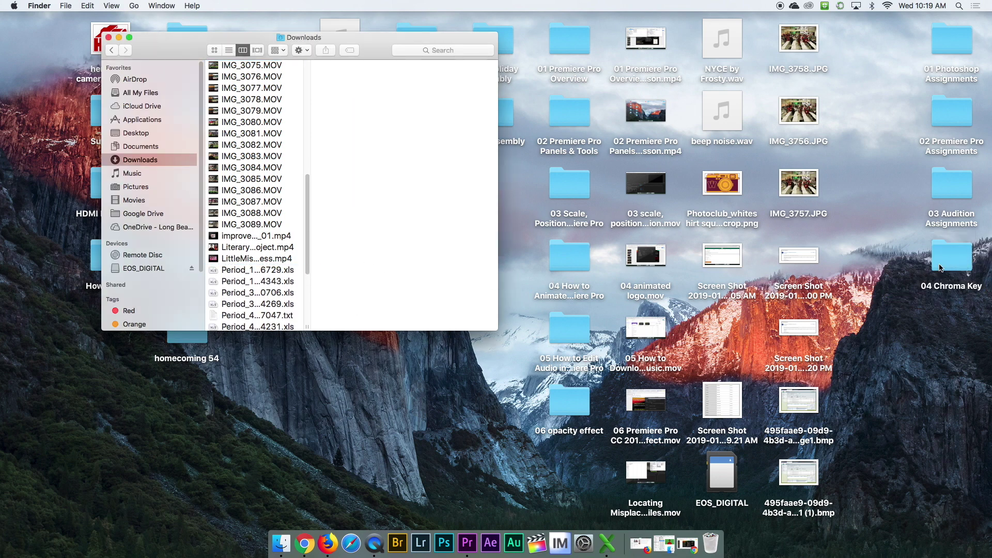
- Open the 04 Chroma Key folder to check its contents, and minimize both Finder windows
double_click(952, 261)
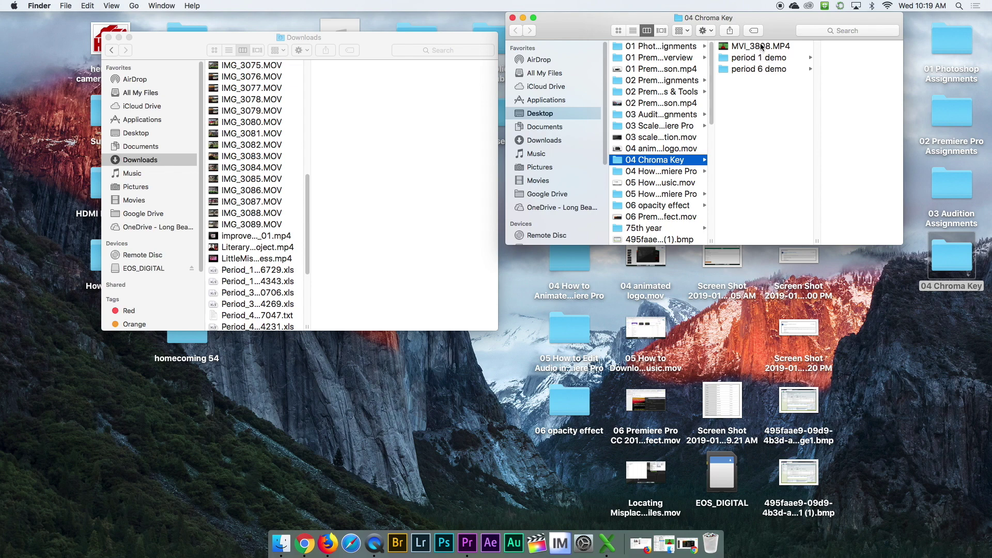
right_click(760, 93)
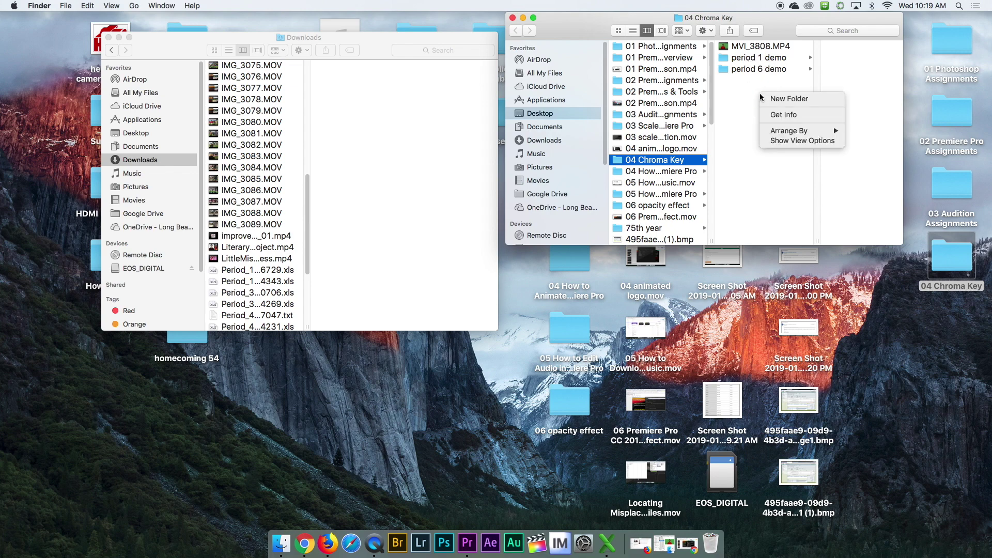
left_click(741, 111)
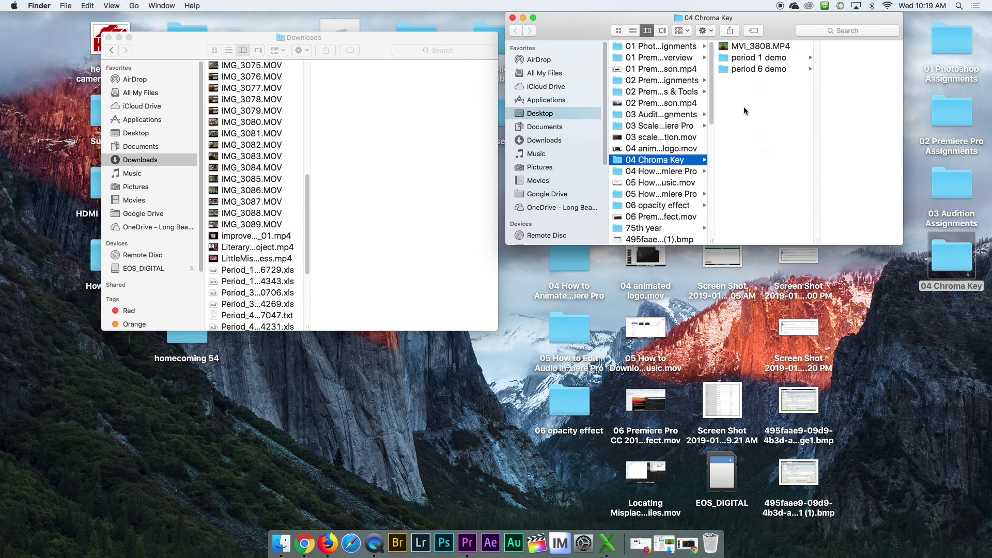
left_click(203, 419)
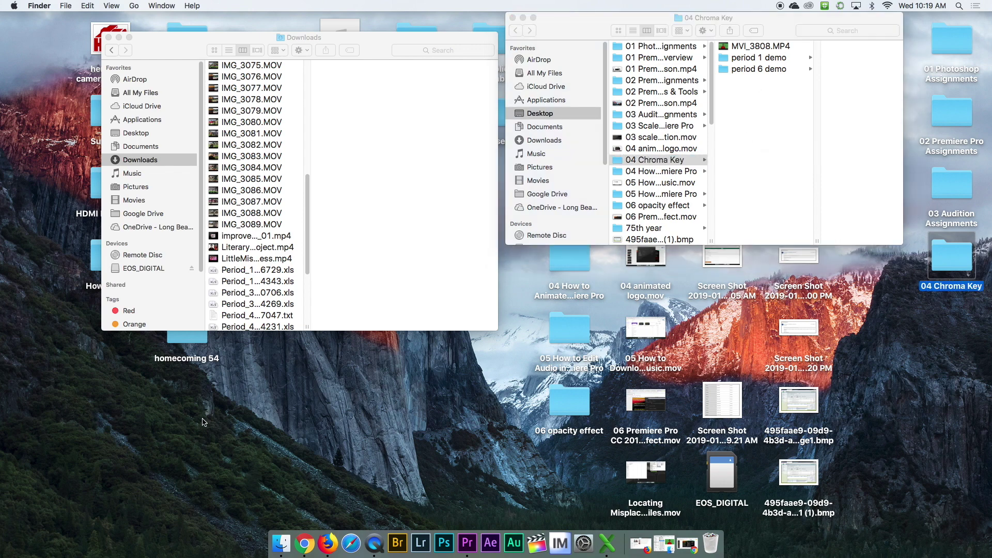
left_click(120, 37)
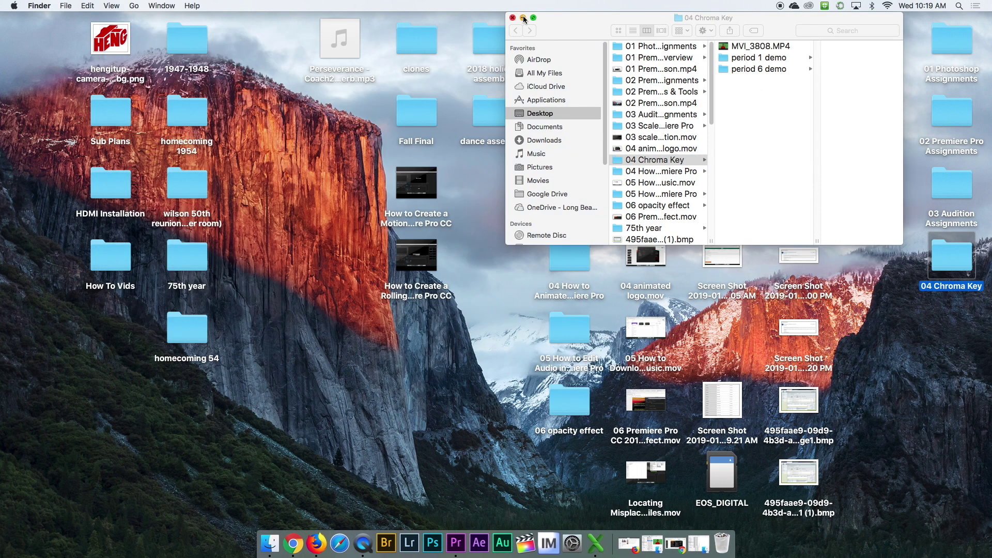
left_click(522, 18)
- Switch to Premiere Pro, start a new project named "chroma key practice period 3", and copy that name
left_click(444, 542)
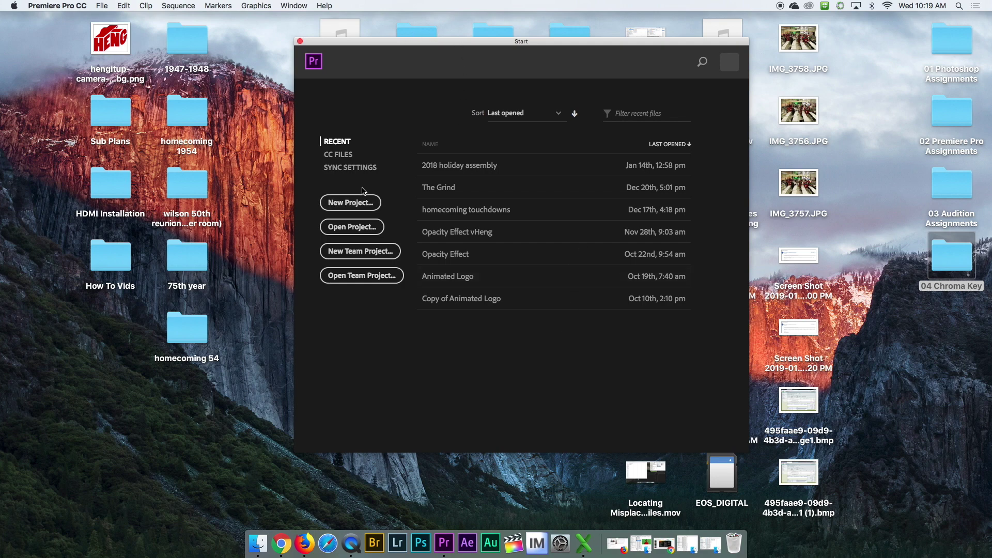
left_click(367, 202)
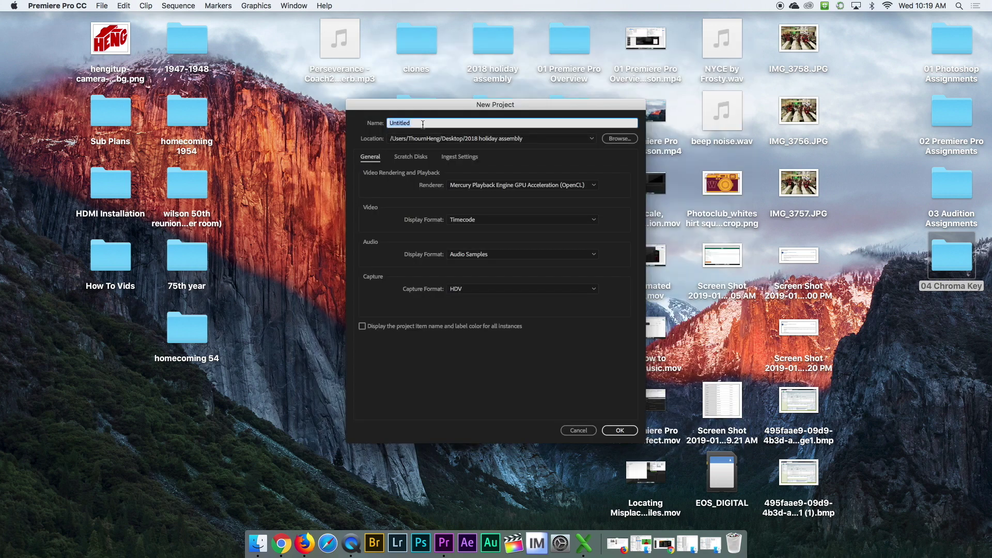
type("chroma key practice period 3")
left_click_drag(471, 121, 384, 123)
key("super+c")
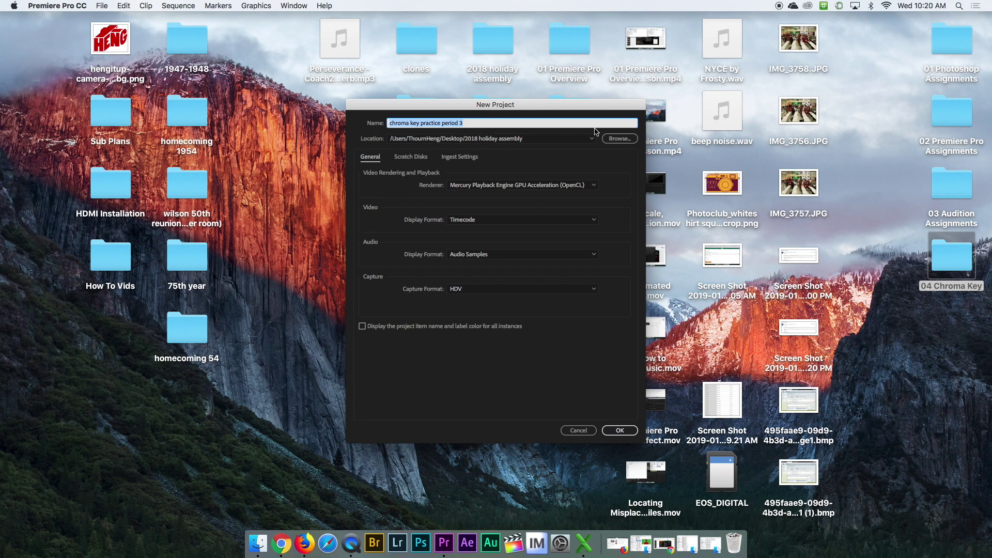
- Set the new project's location to the 04 Chroma Key folder on the desktop
left_click(619, 140)
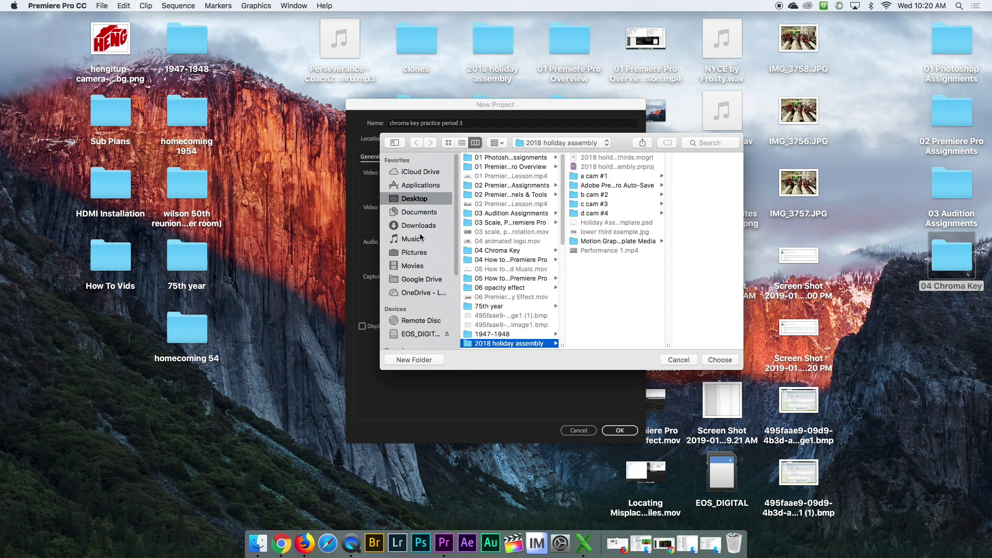
left_click(404, 202)
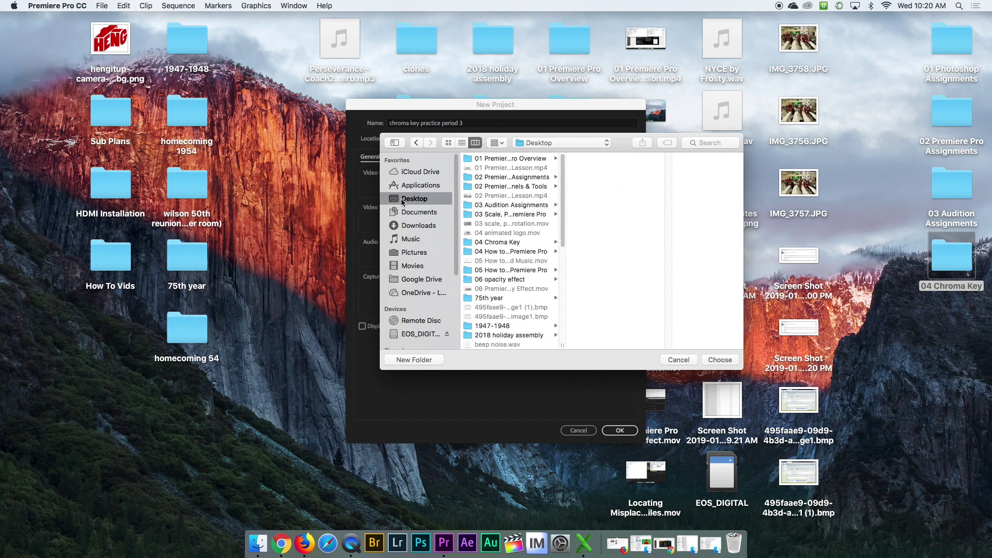
left_click(499, 244)
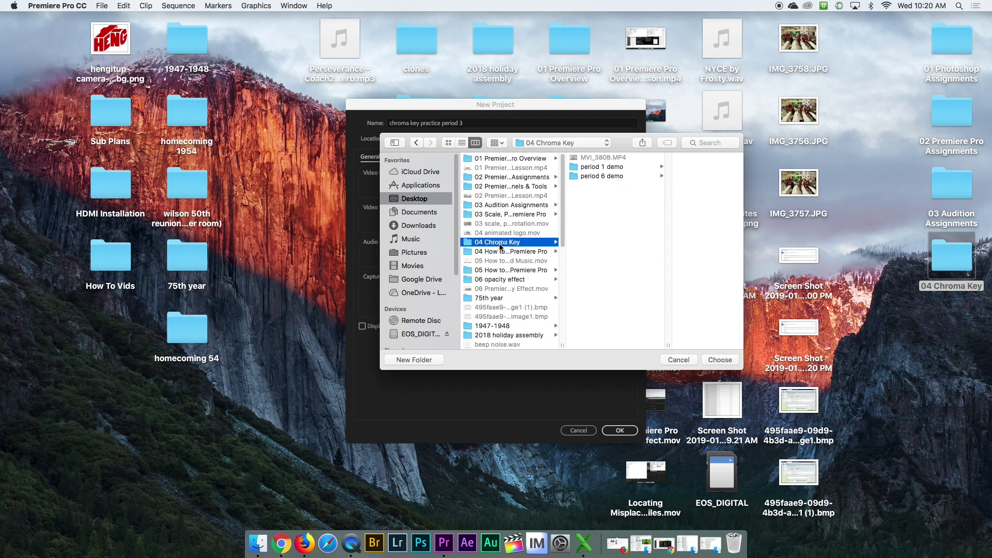
left_click(717, 362)
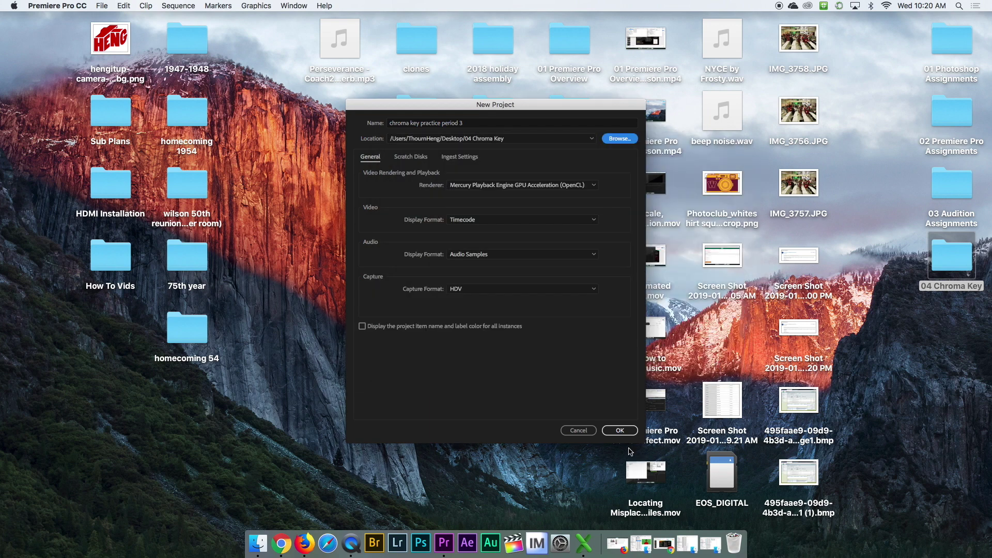
- Restore the 04 Chroma Key Finder window beside the New Project dialog, create the project, and return to Premiere Pro
left_click(705, 543)
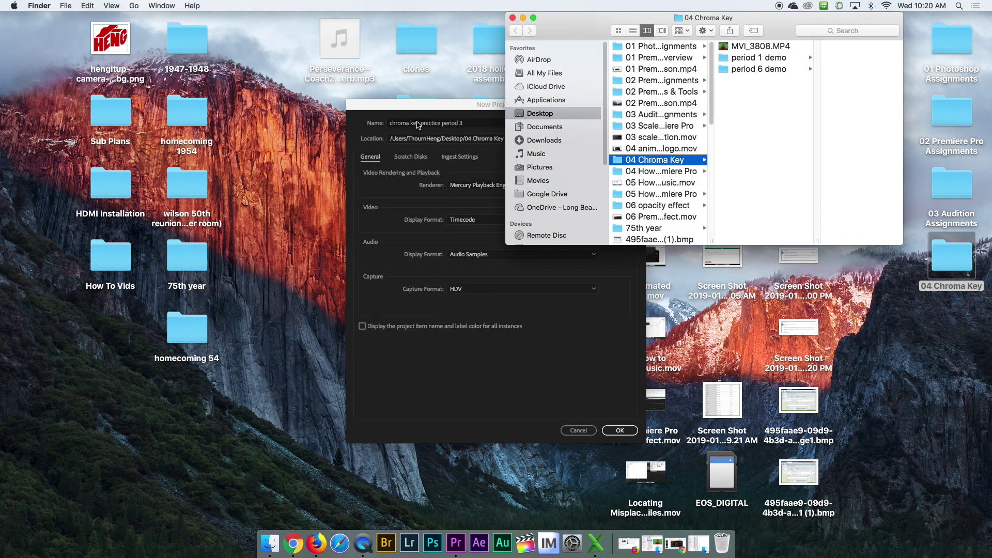
left_click_drag(455, 109, 364, 26)
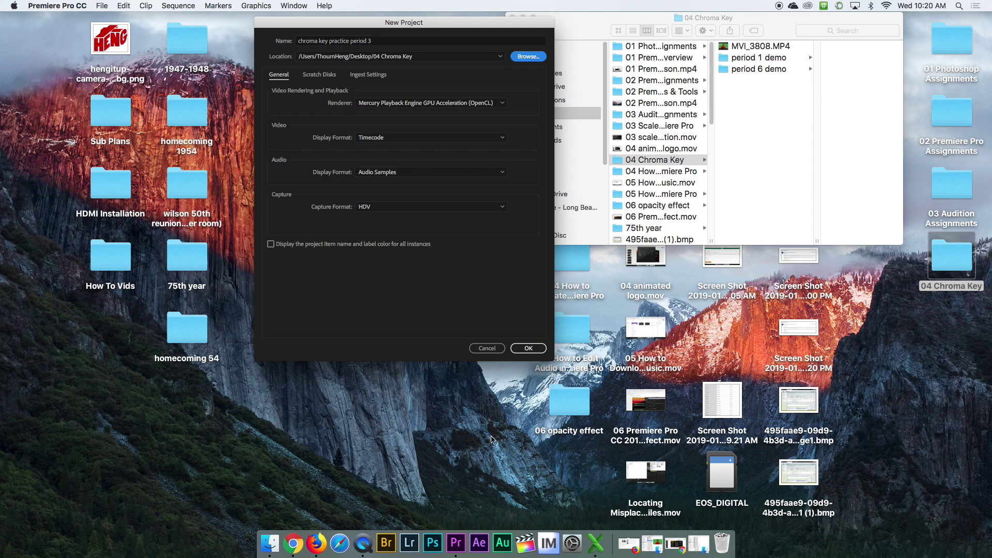
left_click(528, 348)
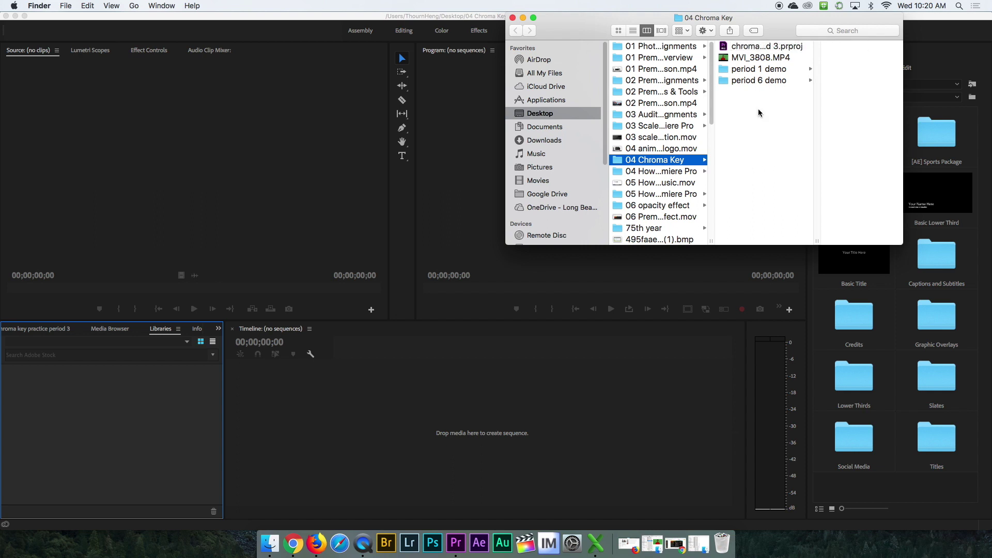
left_click(220, 26)
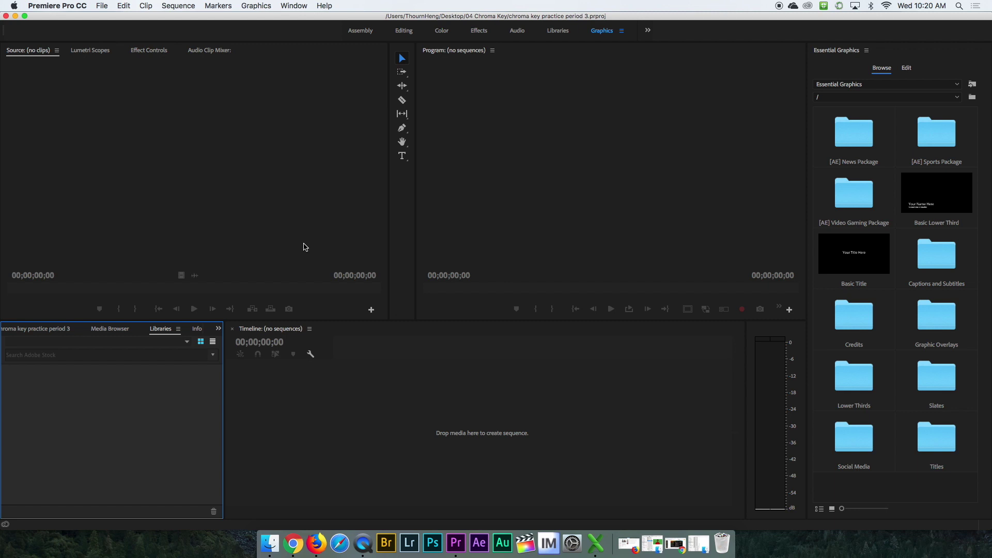
- Create a new sequence from the DSLR 1080p30 preset, using the copied project name "chroma key practice period 3"
left_click(102, 6)
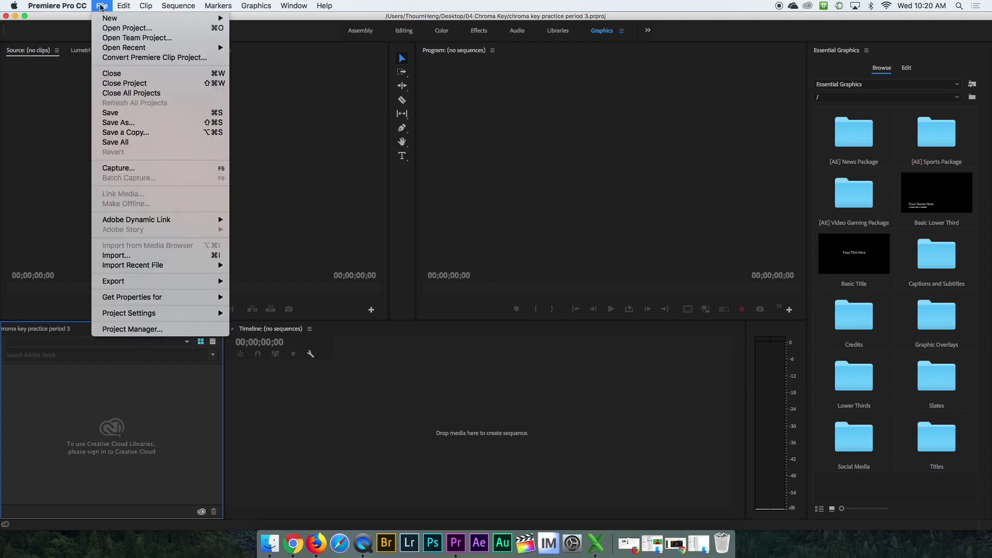
mouse_move(112, 20)
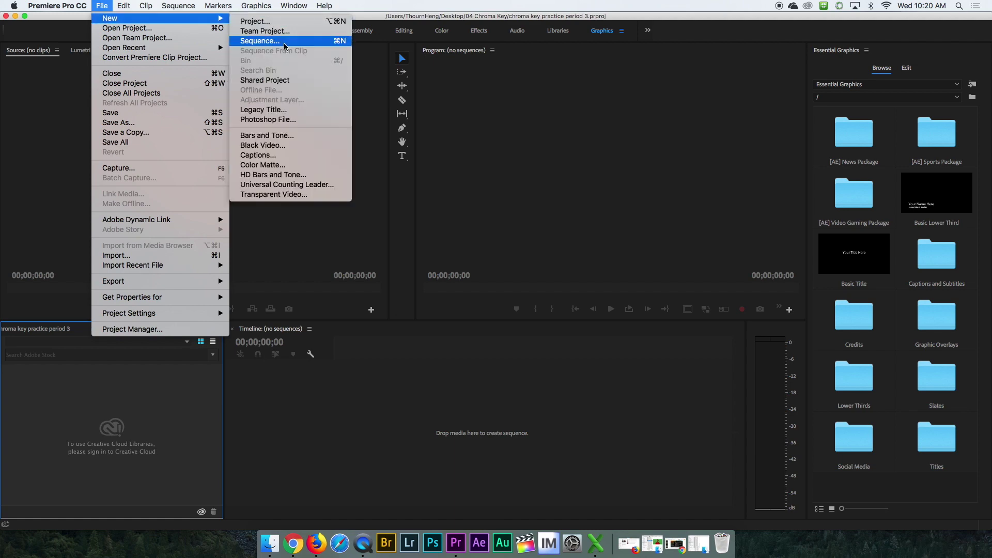
left_click(285, 46)
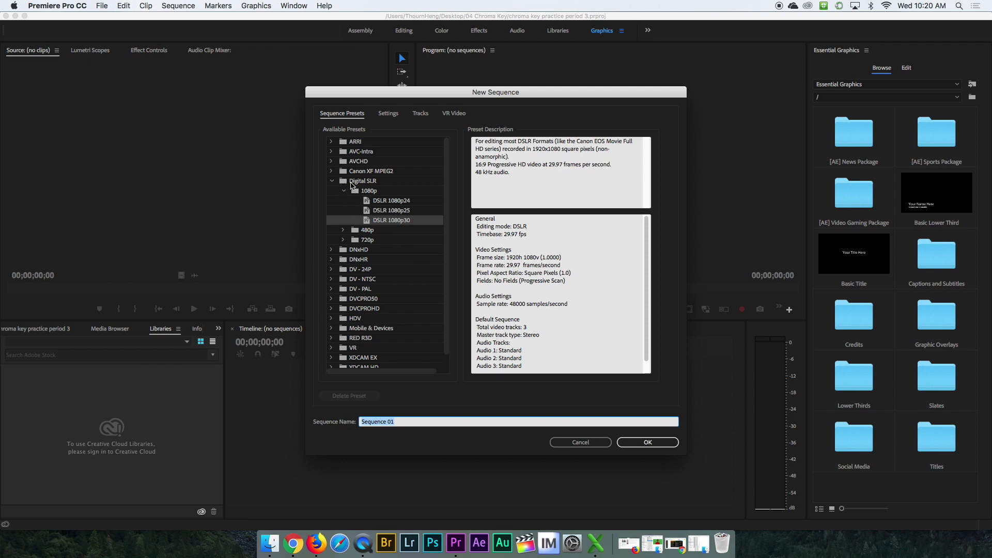
left_click(369, 222)
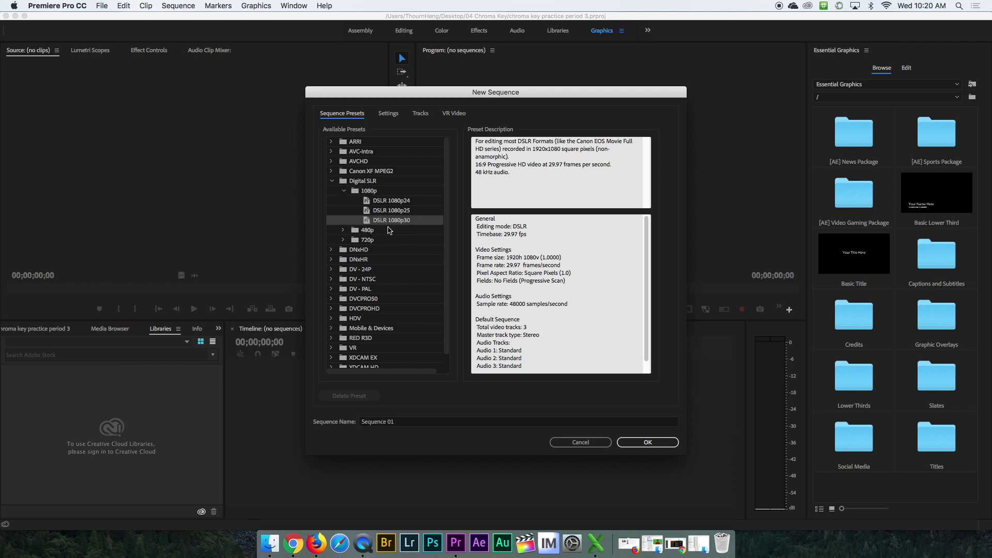
left_click(403, 421)
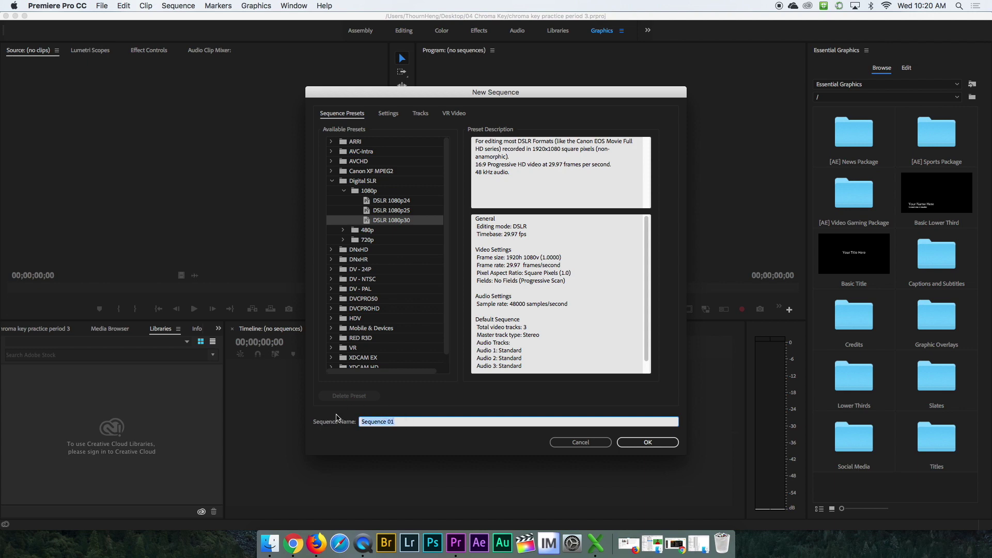
key("super+v")
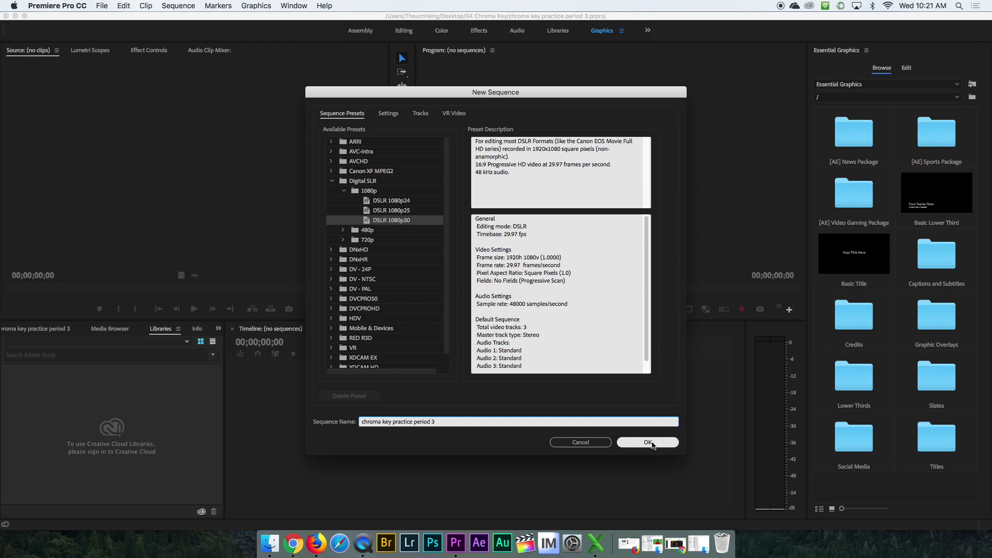
left_click(650, 444)
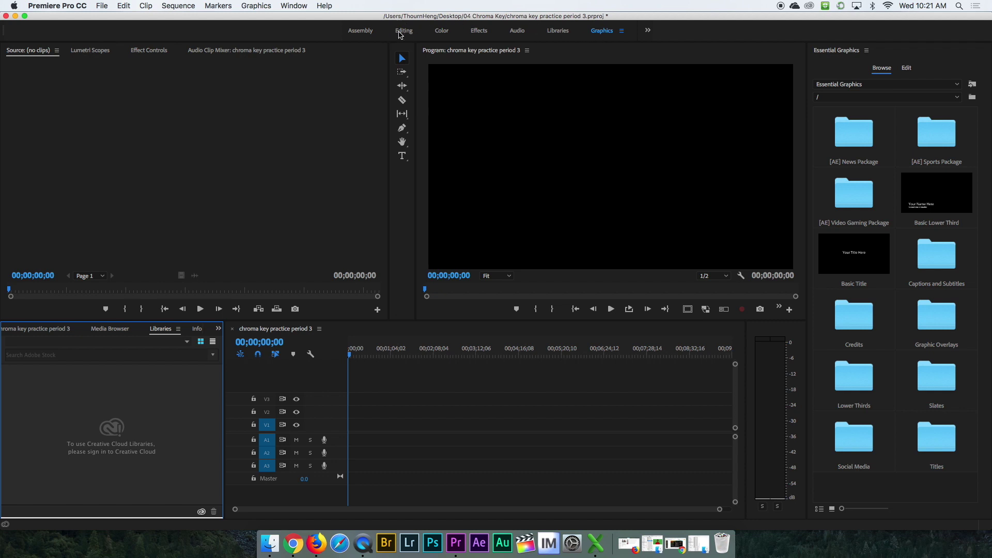
- Switch to the Editing workspace and import the MVI_3808.MP4 clip from the 04 Chroma Key folder on the desktop
left_click(403, 32)
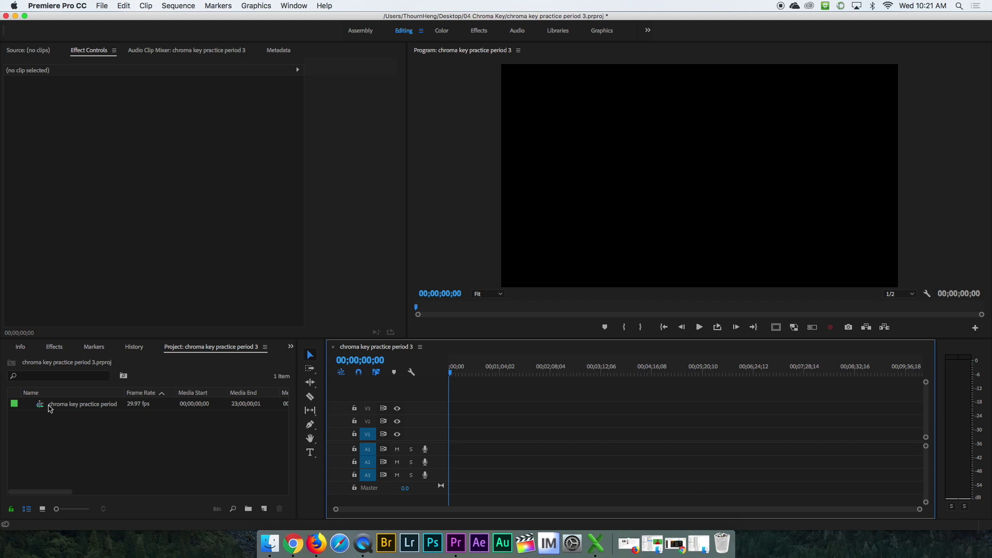
left_click(102, 7)
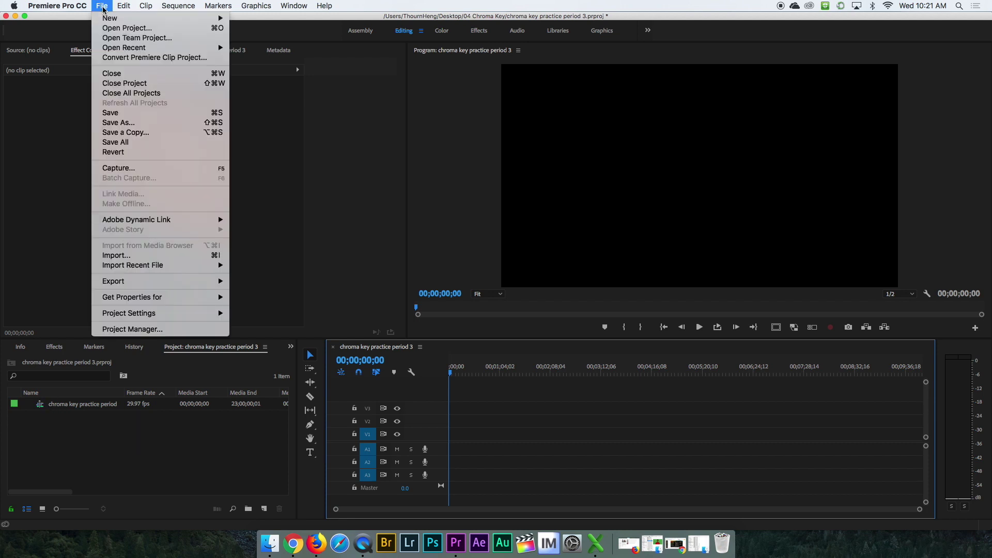
left_click(174, 255)
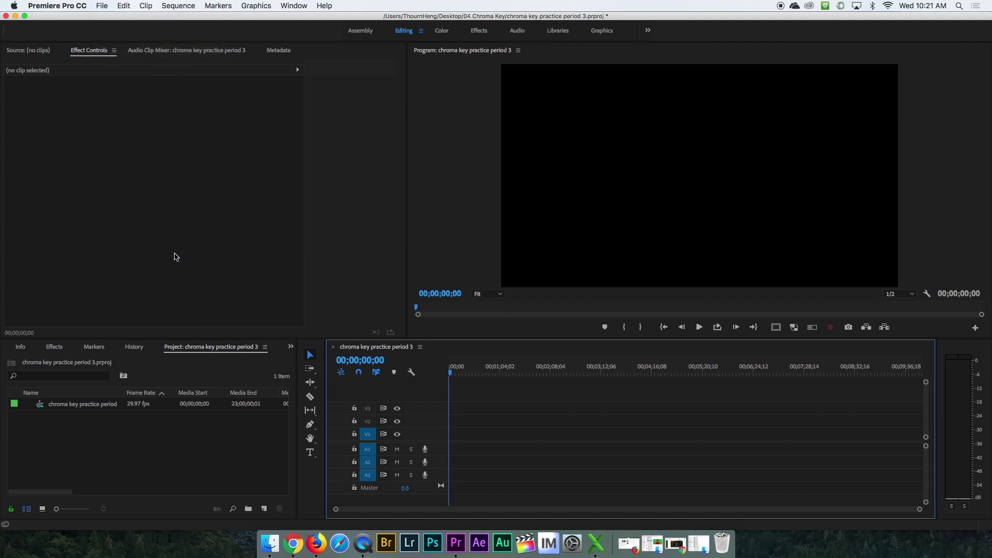
left_click(351, 150)
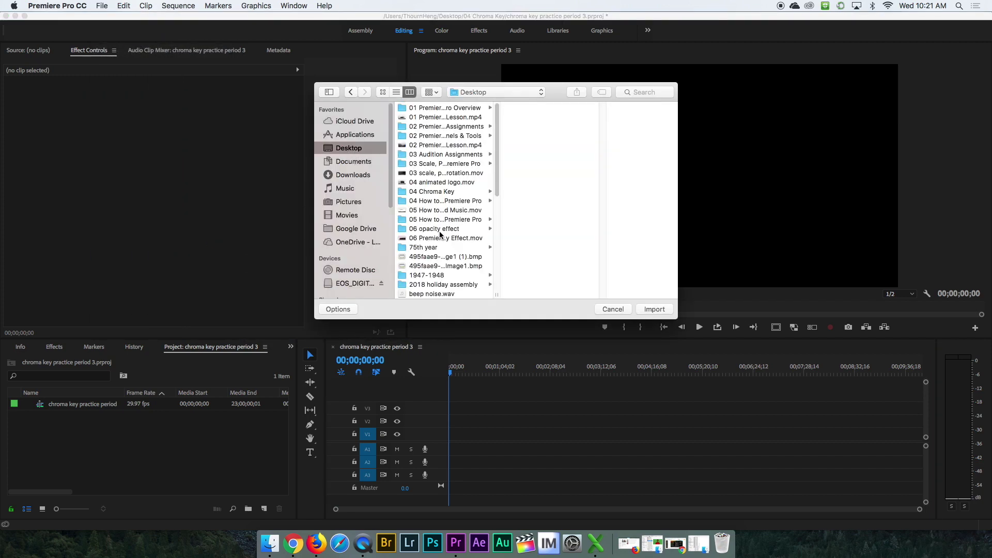
left_click(436, 193)
left_click(538, 116)
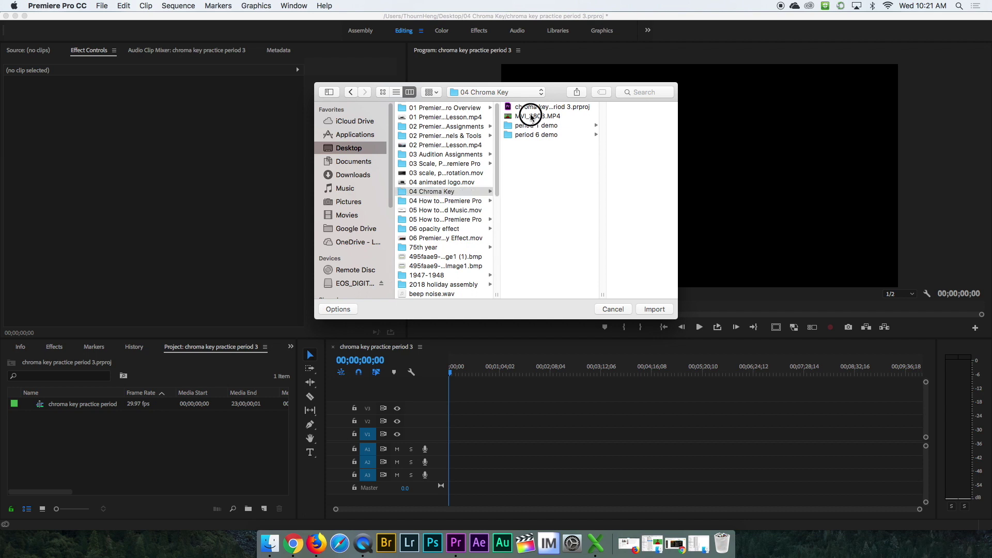
left_click(663, 311)
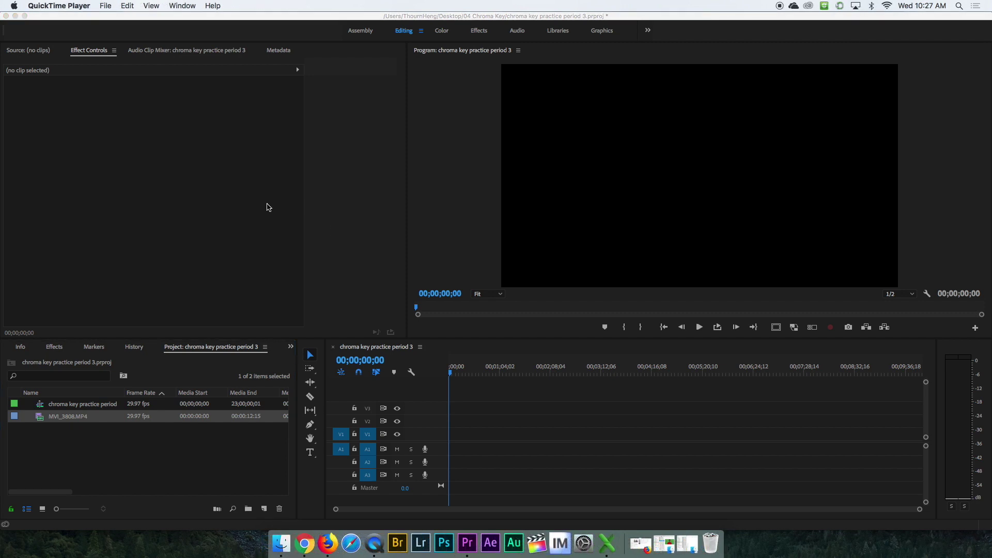
- Place MVI_3808.MP4 at the start of the sequence on tracks V1 and A1
left_click(42, 418)
left_click_drag(37, 413, 439, 435)
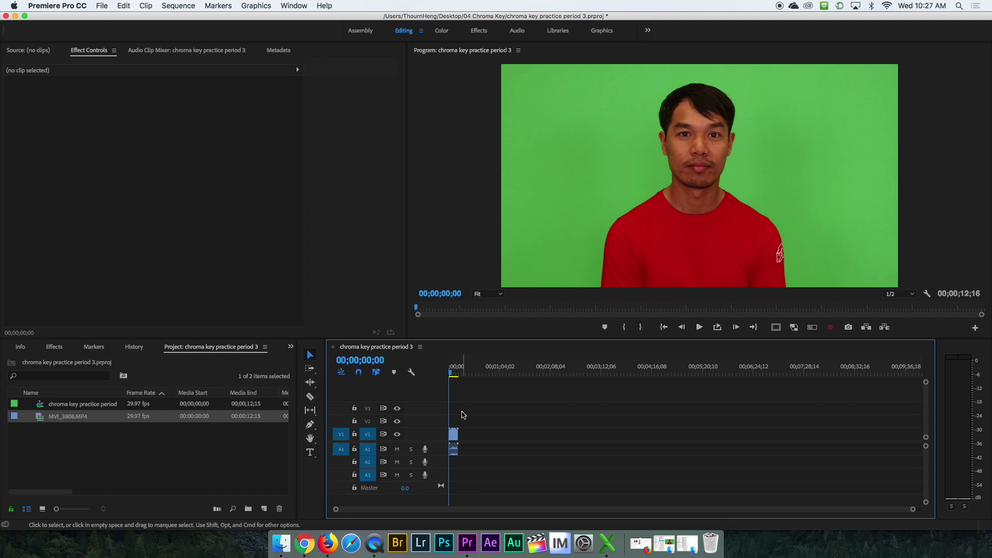
key("backslash")
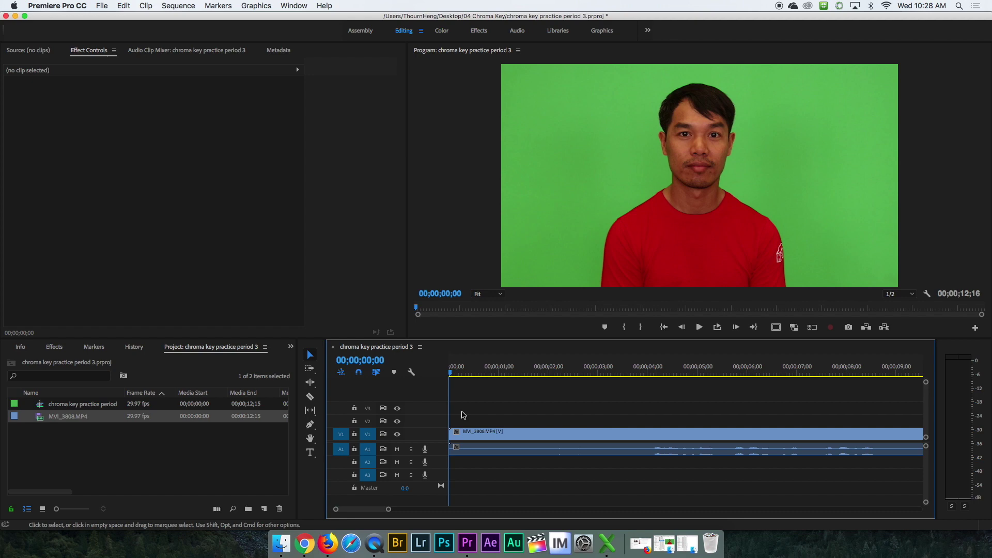
key("minus")
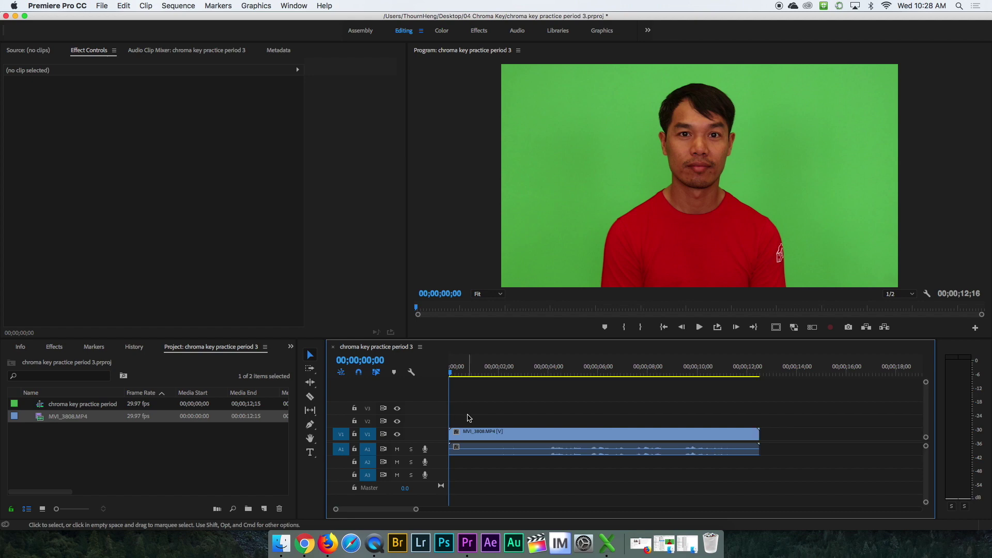
left_click_drag(415, 508, 484, 511)
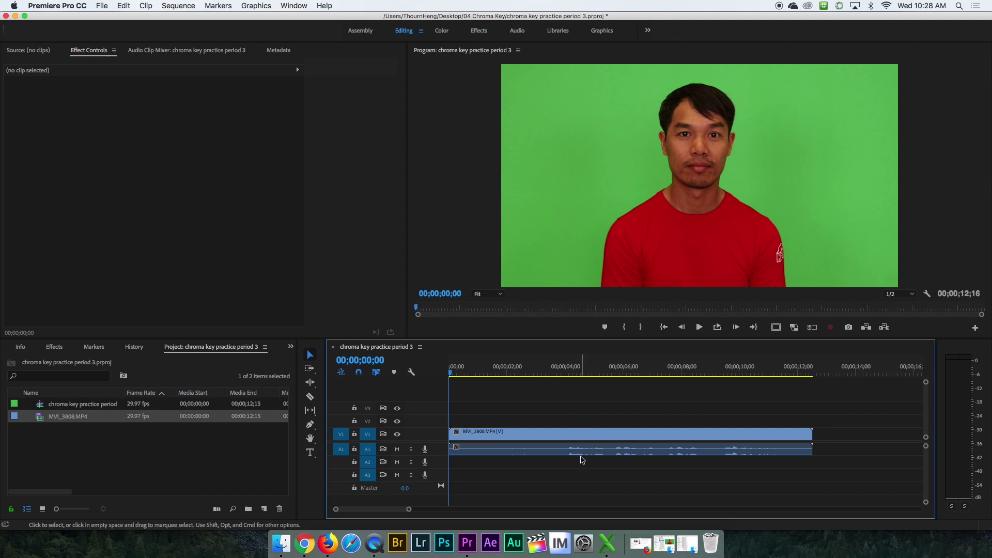
- Trim about the first four seconds off the clip and close the gap so it starts at the beginning of the sequence
left_click_drag(546, 374, 568, 379)
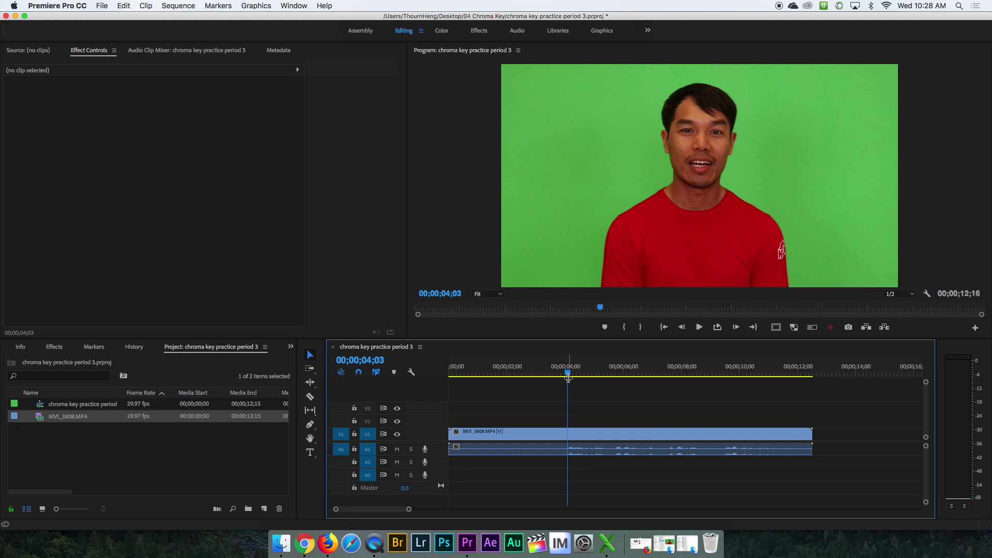
left_click_drag(580, 372, 567, 376)
mouse_move(488, 433)
left_mouse_down()
mouse_move(606, 434)
mouse_move(471, 435)
mouse_move(485, 434)
left_mouse_up()
- Play near the clip's end, trim its end to 00;00;08;05, and return the playhead to the sequence start
left_click_drag(576, 381, 656, 389)
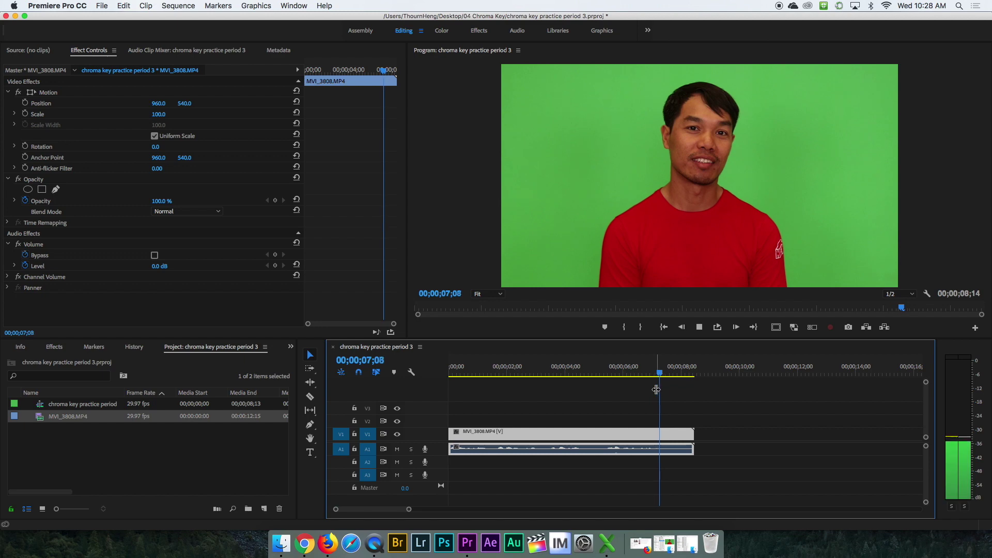
key("space")
left_click_drag(689, 434, 685, 434)
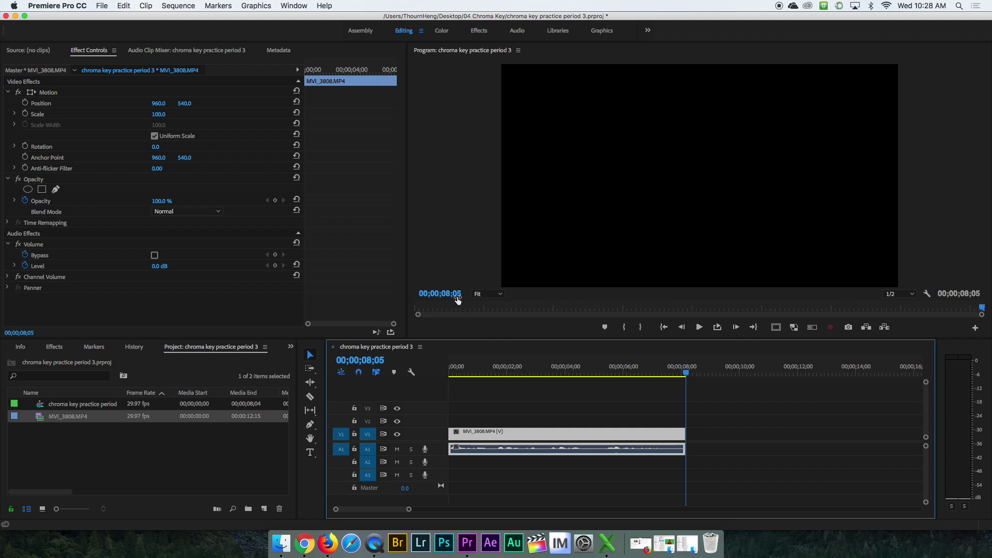
left_click_drag(683, 374, 412, 370)
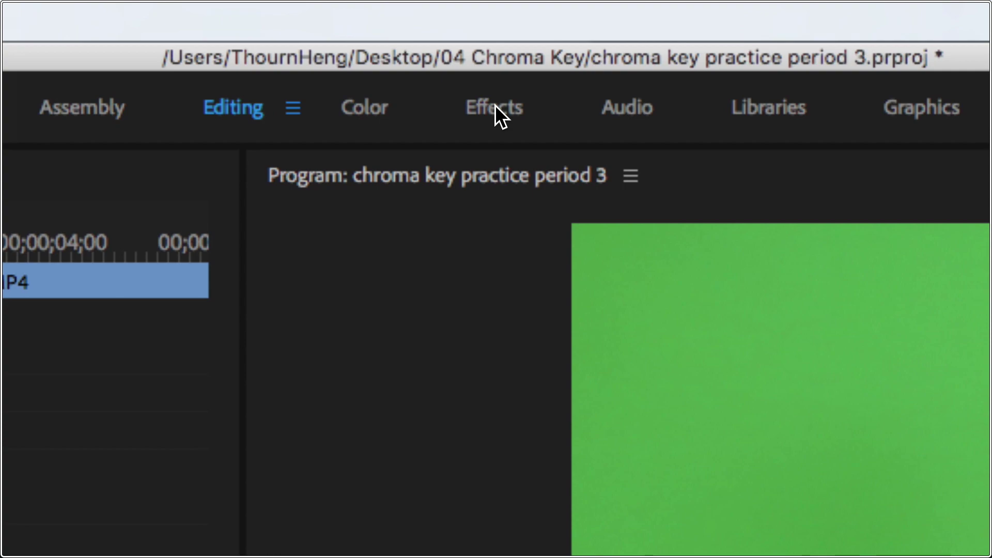
- Switch to the Effects workspace and reset it to its saved layout
left_click(495, 105)
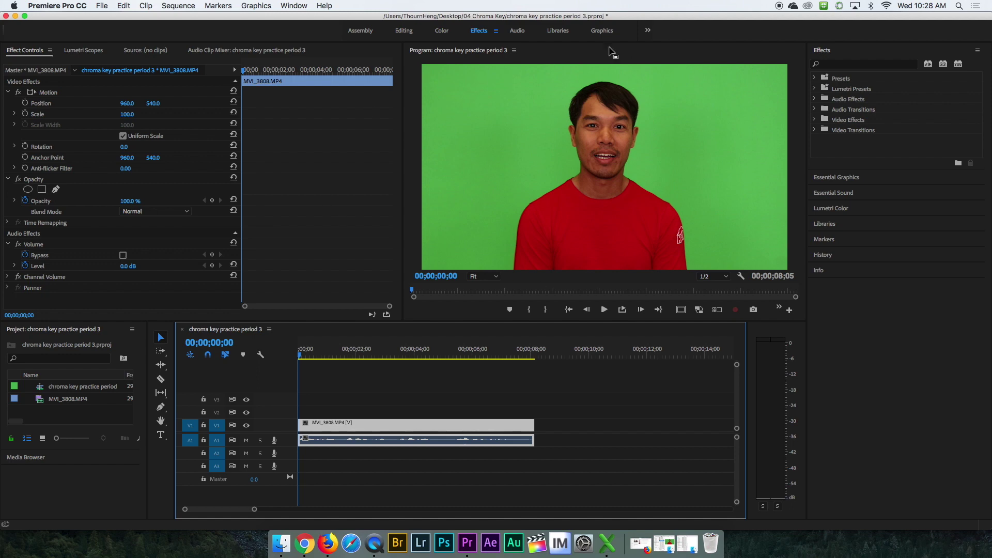
left_click(294, 5)
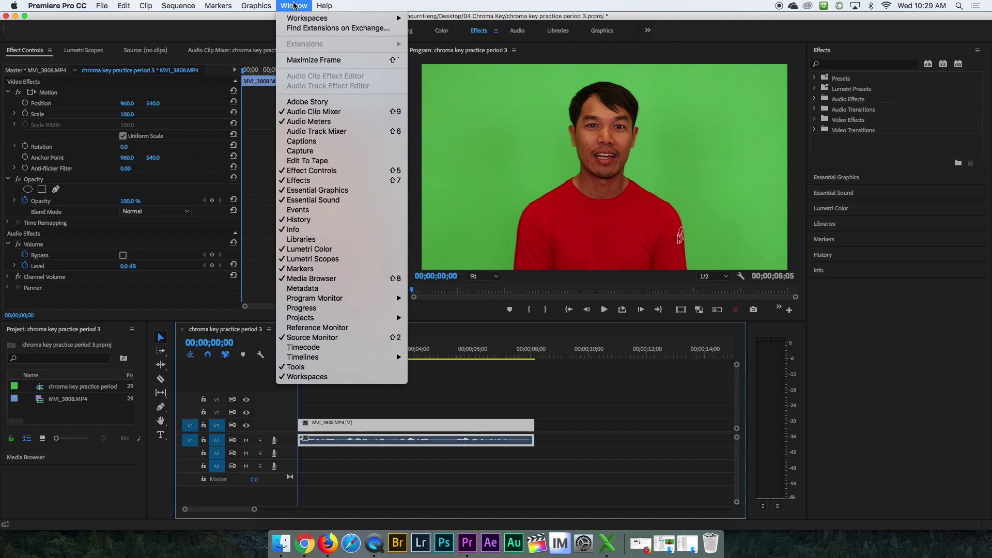
mouse_move(297, 19)
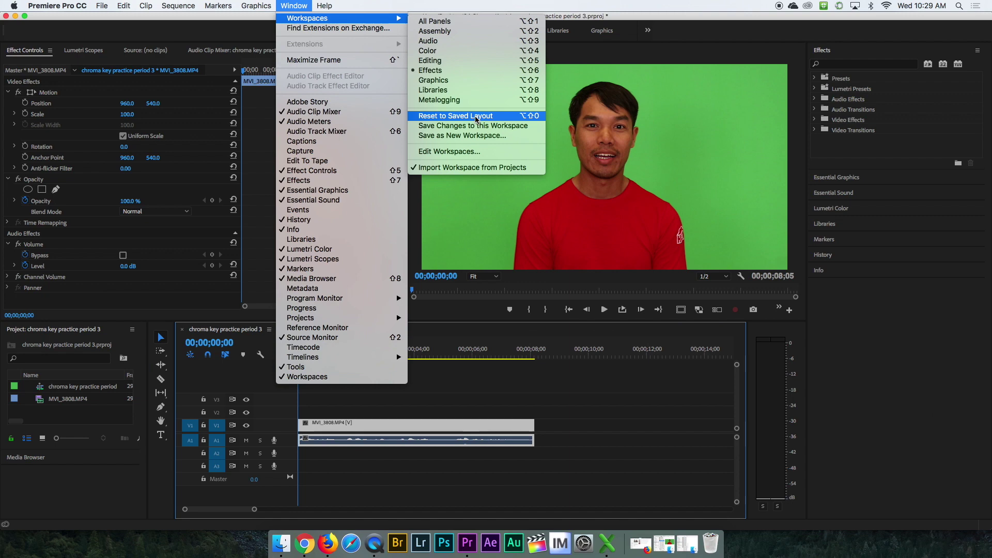
left_click(475, 116)
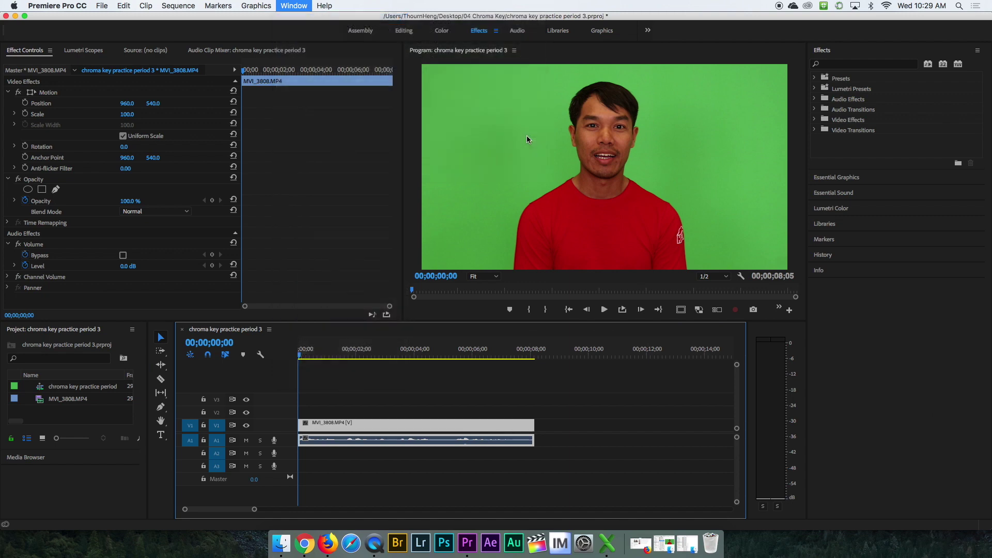
- Search the effects for "ultra key" and apply Ultra Key to the MVI_3808.MP4 clip on V1
left_click(858, 64)
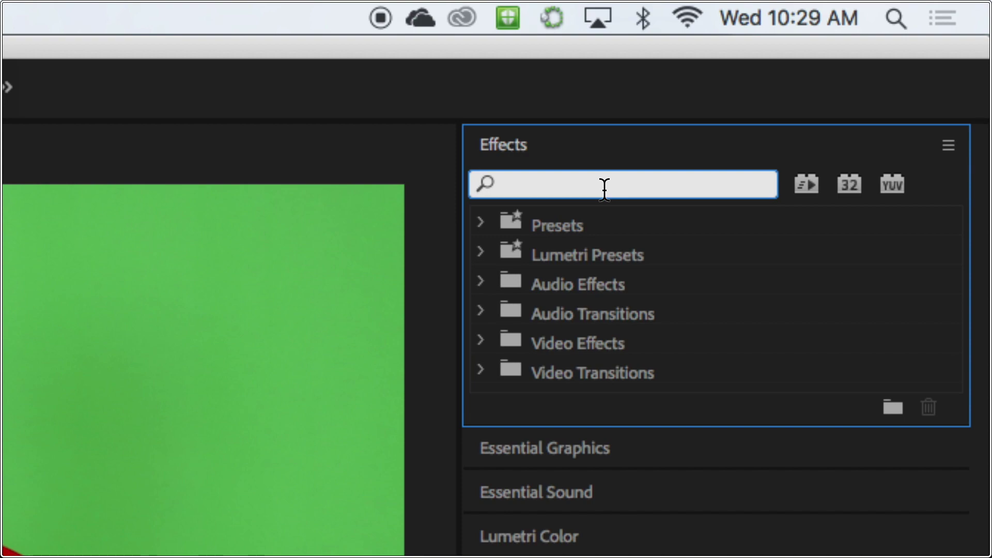
type("ultra key")
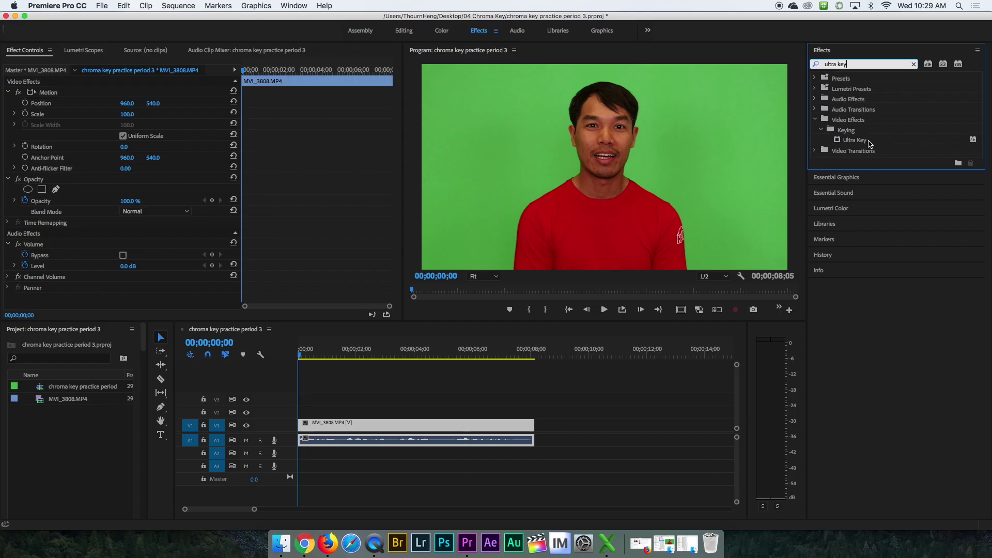
left_click(857, 141)
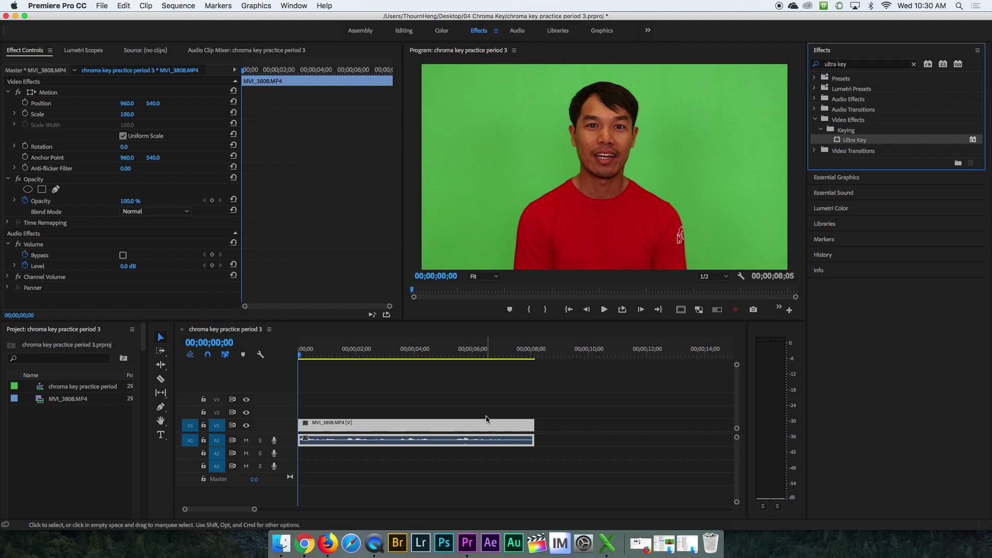
left_click(839, 140)
left_click_drag(839, 141, 377, 427)
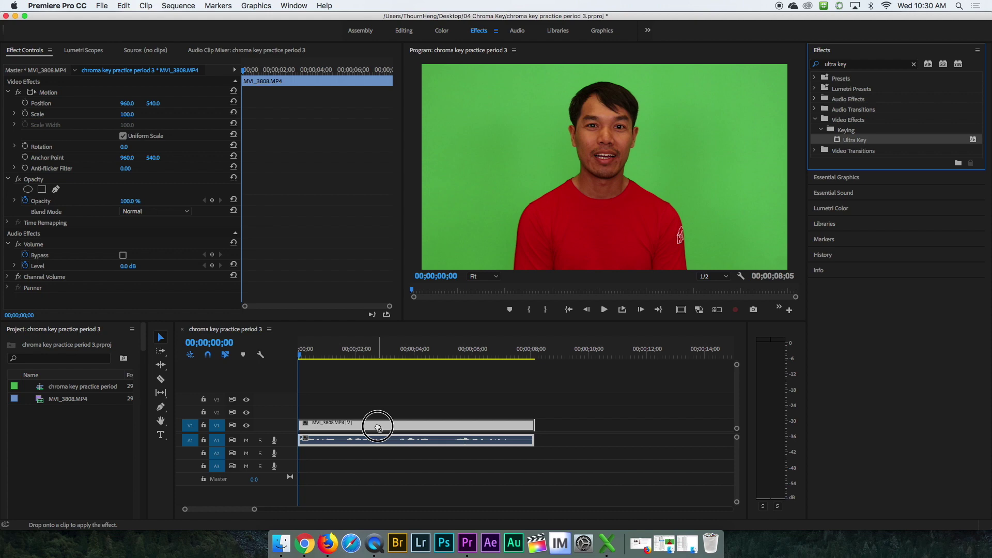
left_click_drag(378, 427, 381, 423)
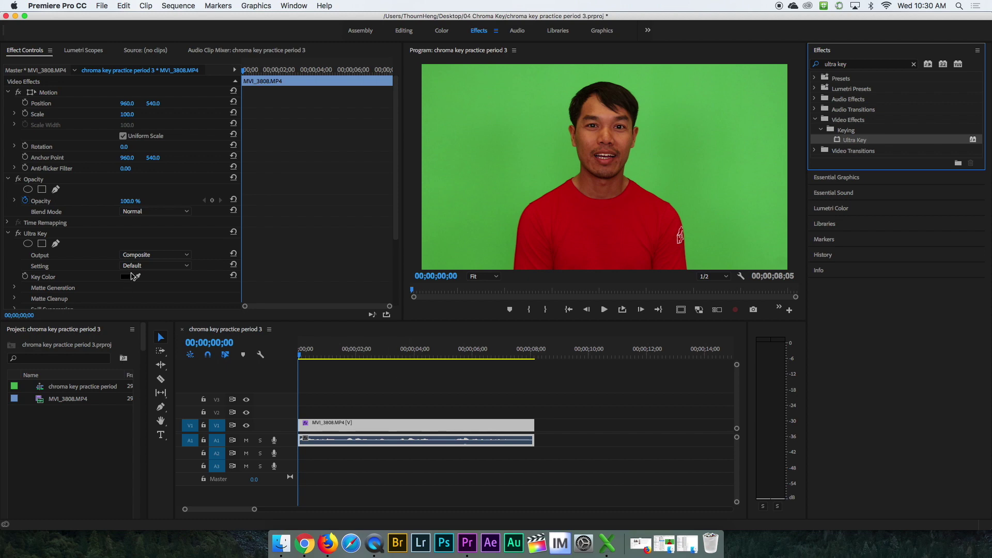
- Sample the green background in the program monitor as the Ultra Key key color
left_click(40, 234)
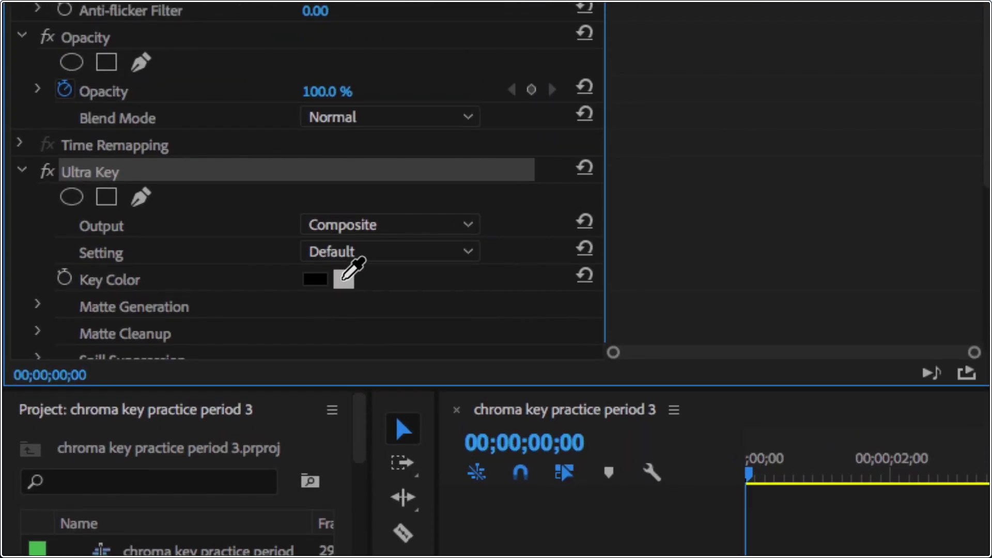
left_click(342, 279)
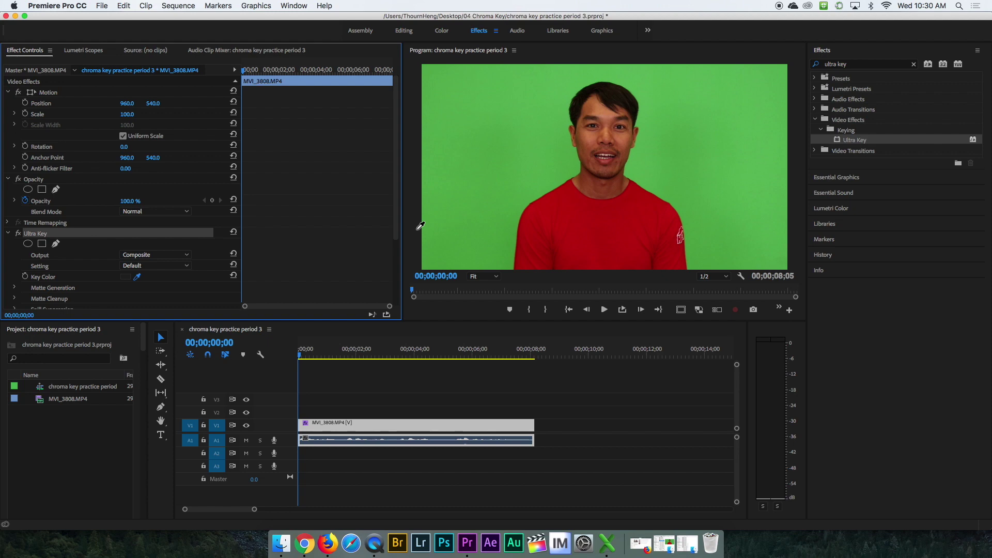
left_click(673, 165)
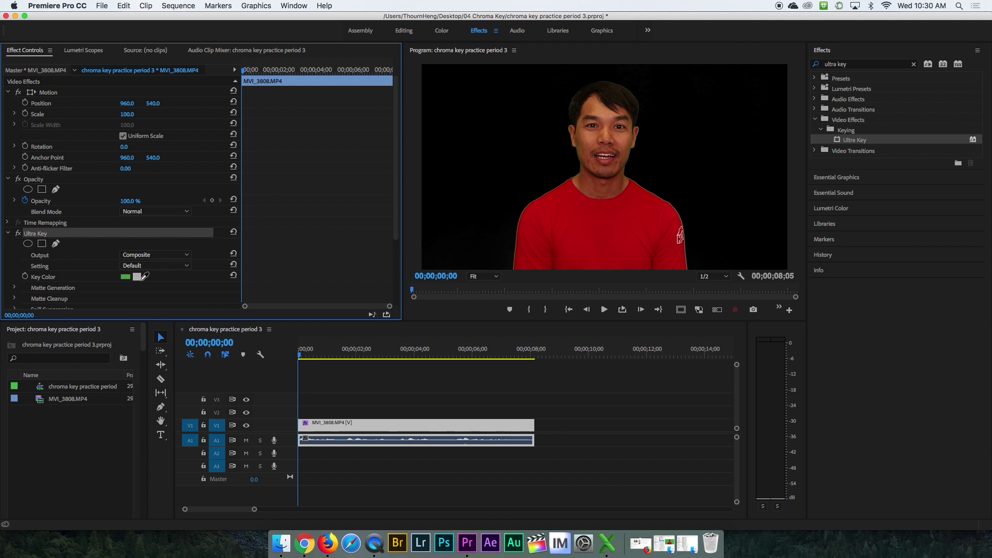
- Try the red shirt and the teeth as key colors, and restore the key color by resampling the green background
left_click(139, 277)
left_click(598, 229)
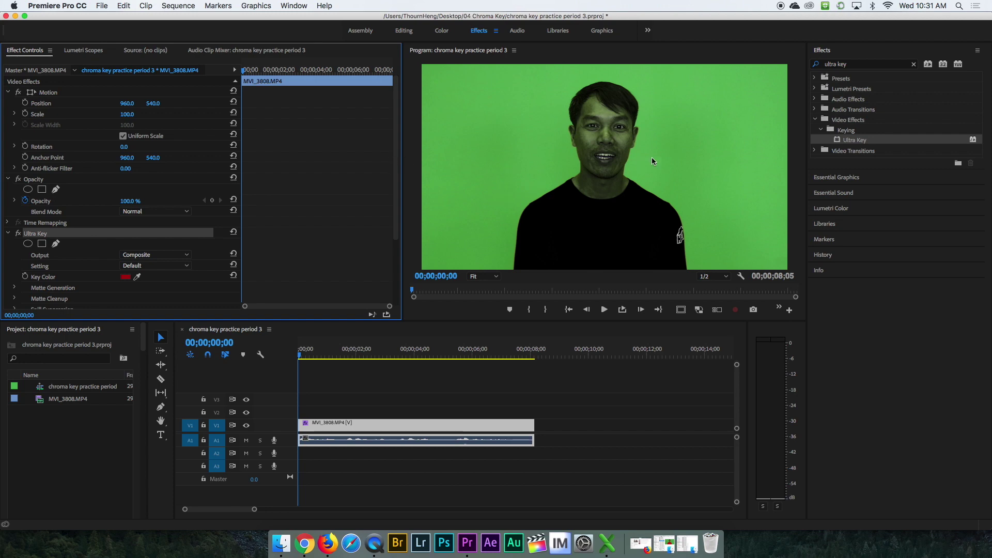
left_click(137, 276)
left_click(541, 164)
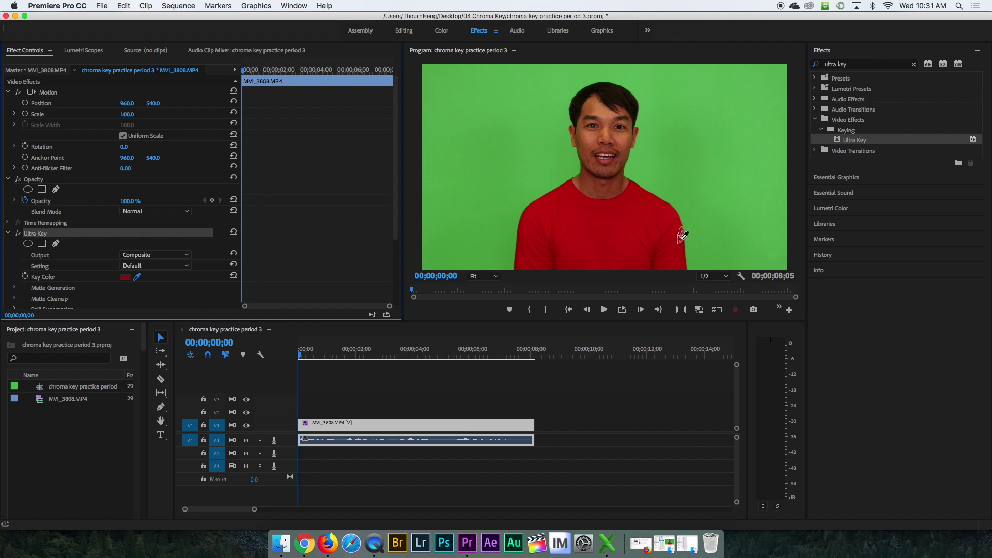
left_click(604, 154)
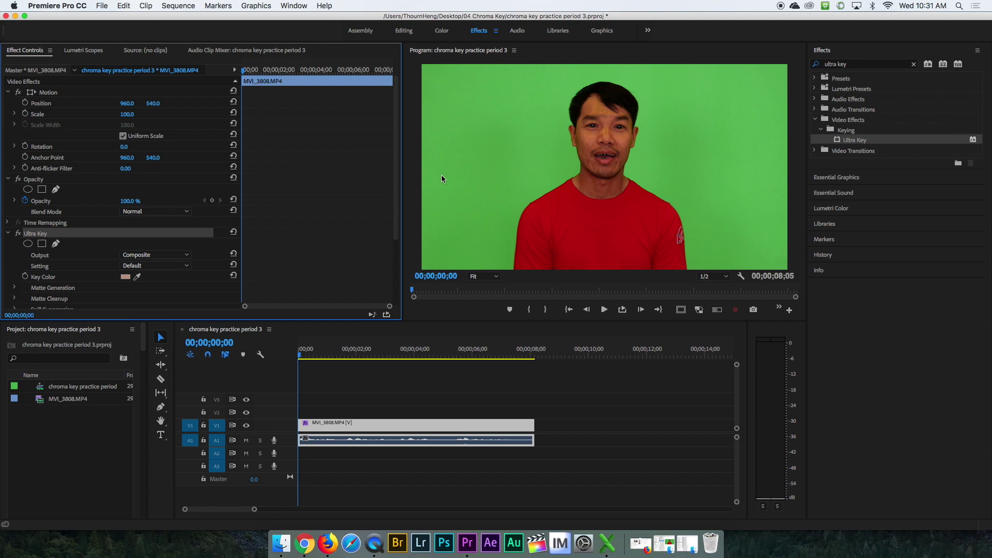
left_click_drag(137, 276, 659, 163)
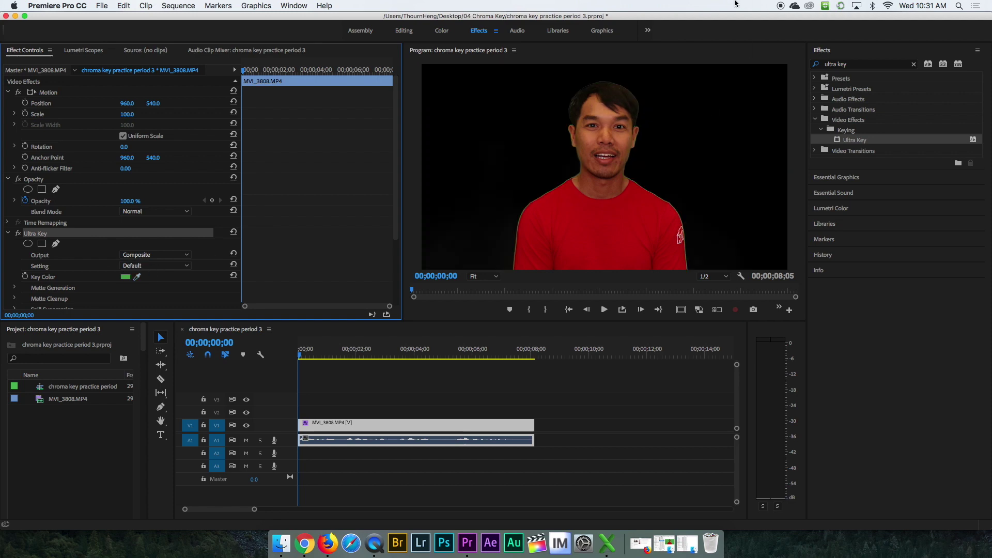
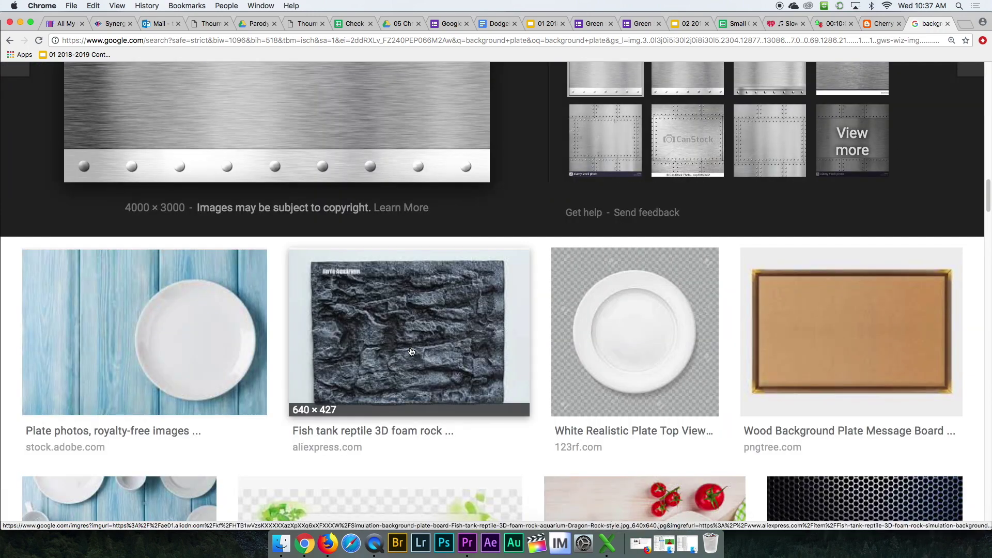
- Find the cutlery image with a fork, plate, spoon and knife in the search results and start saving it as a file
scroll(420, 335, "down", 1)
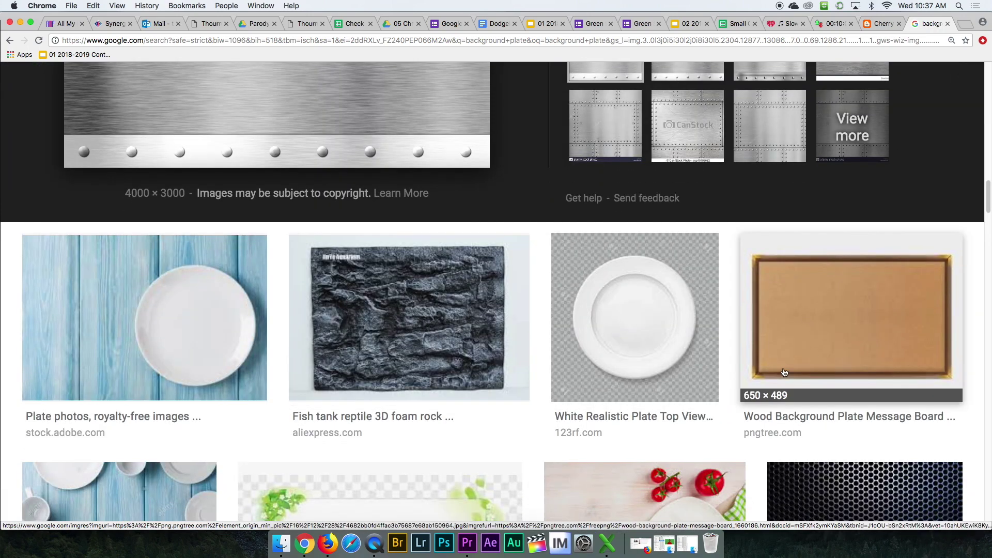
scroll(784, 372, "down", 5)
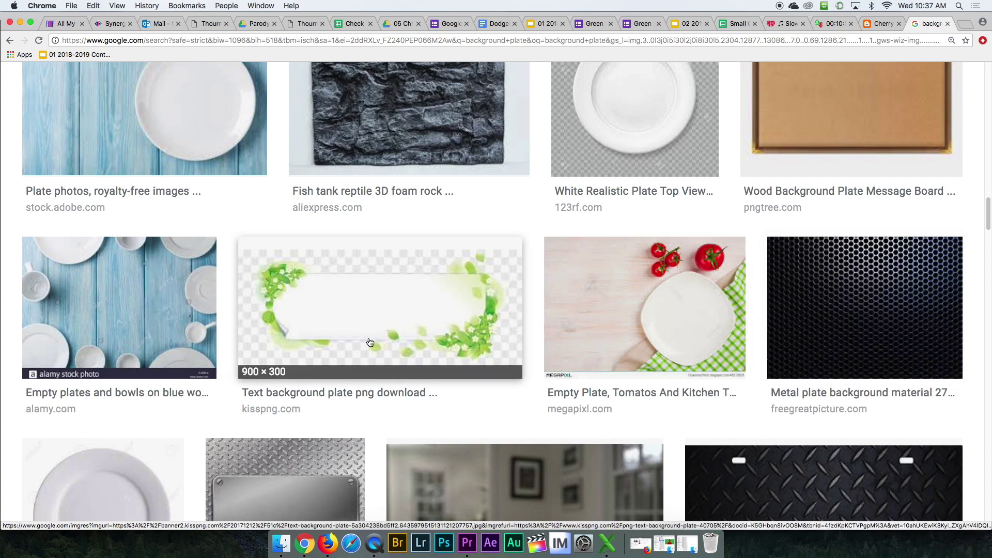
scroll(368, 337, "down", 5)
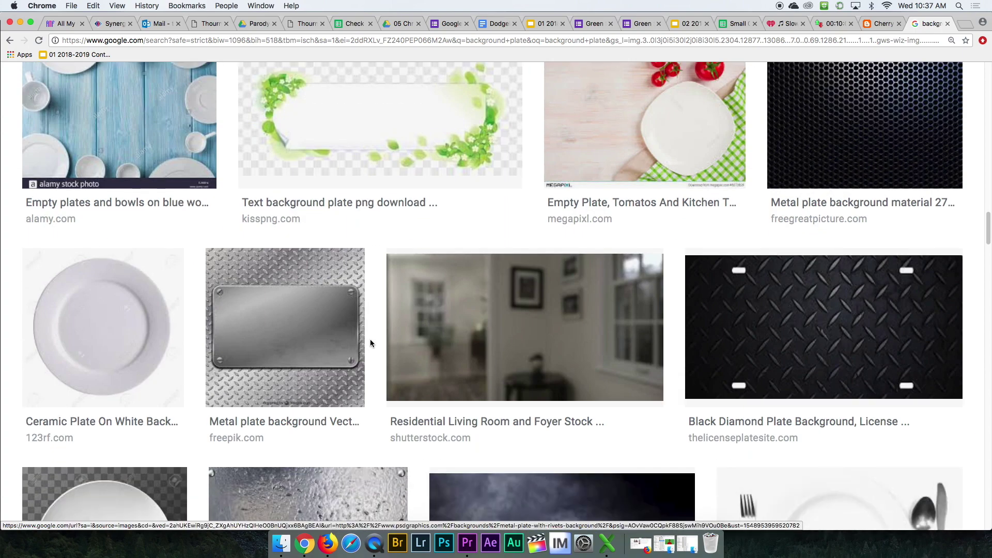
scroll(620, 341, "down", 2)
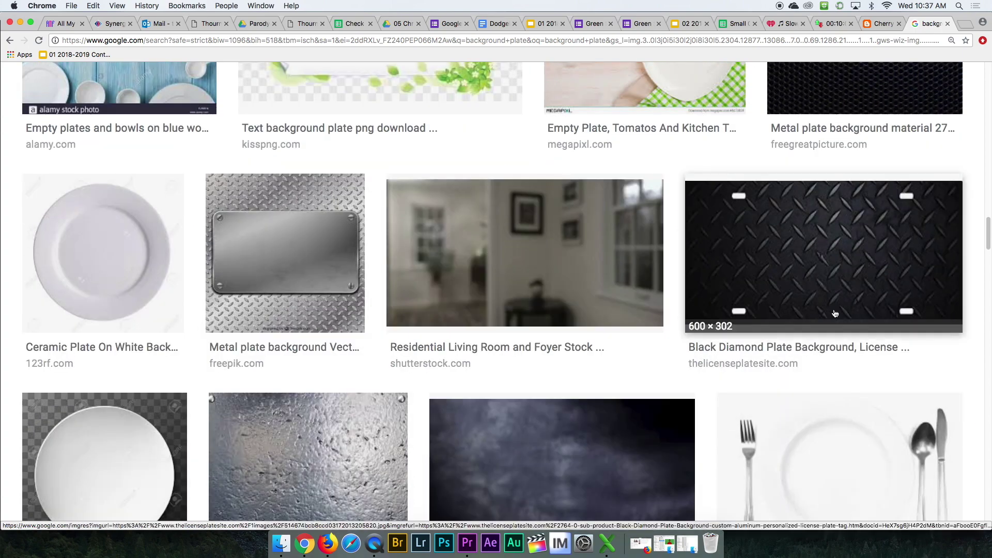
scroll(620, 330, "down", 6)
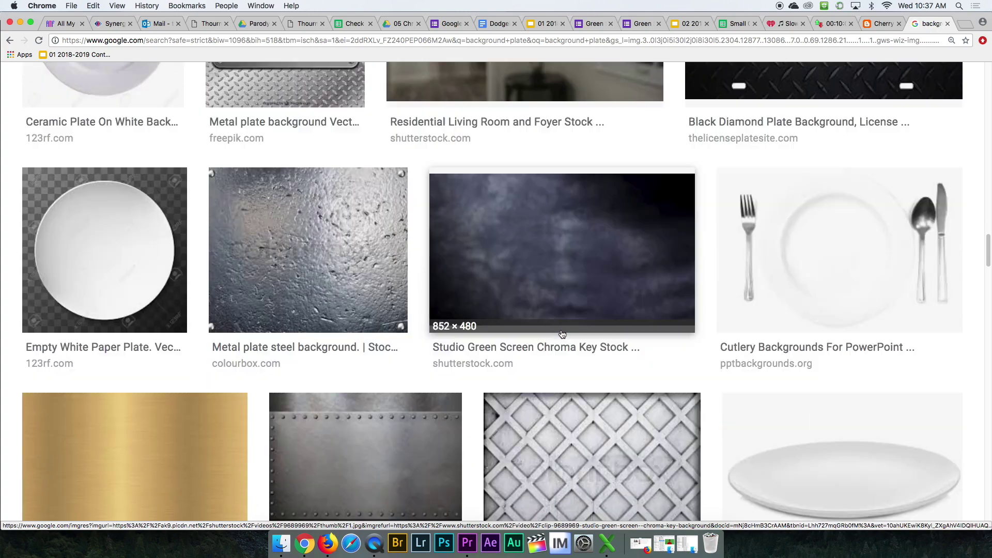
right_click(810, 260)
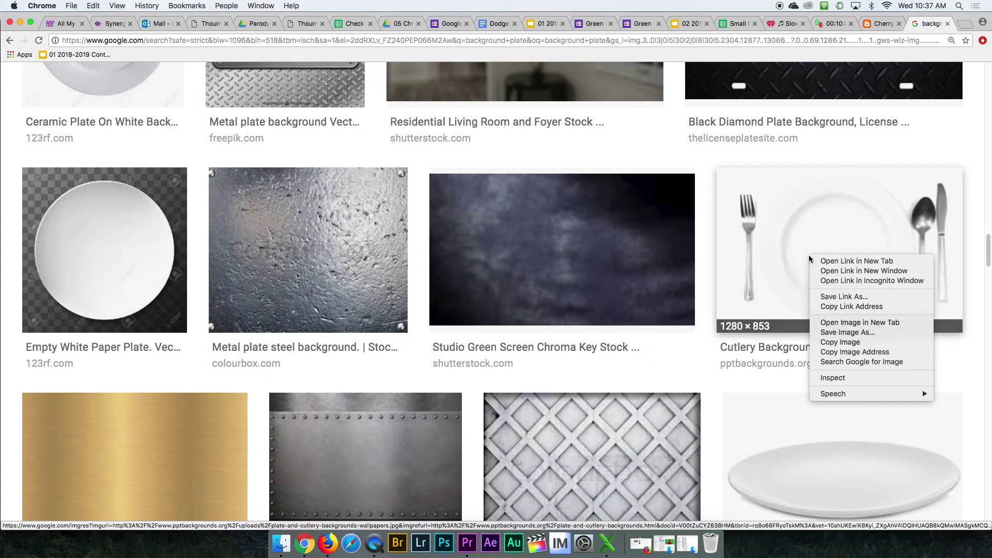
left_click(871, 334)
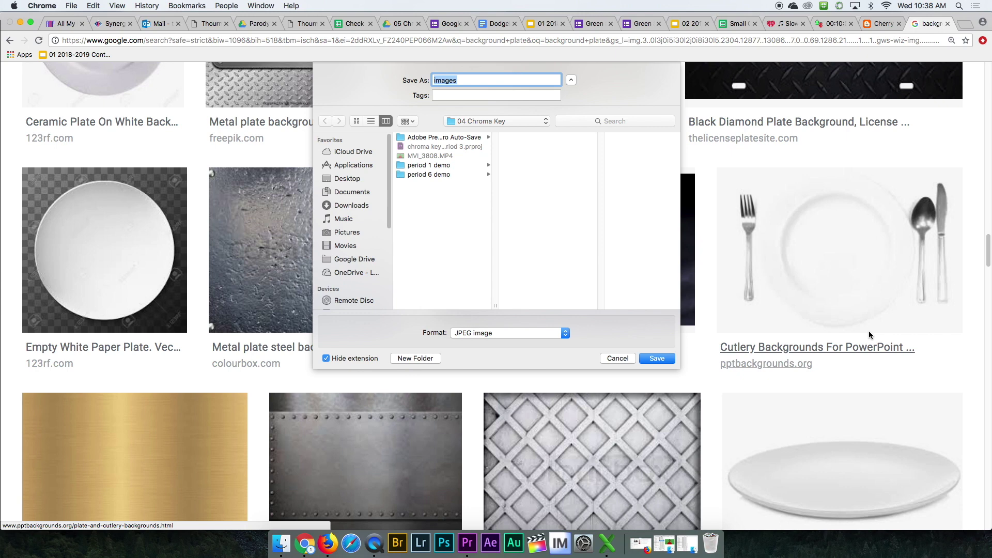
- Save the image as "background plate" in the 04 Chroma Key folder on the Desktop
left_click(349, 178)
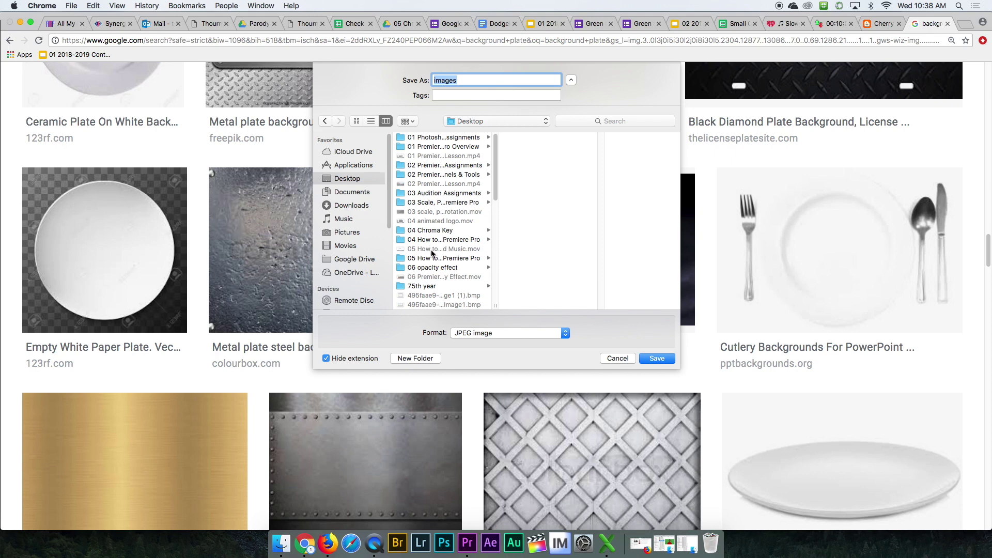
left_click(428, 232)
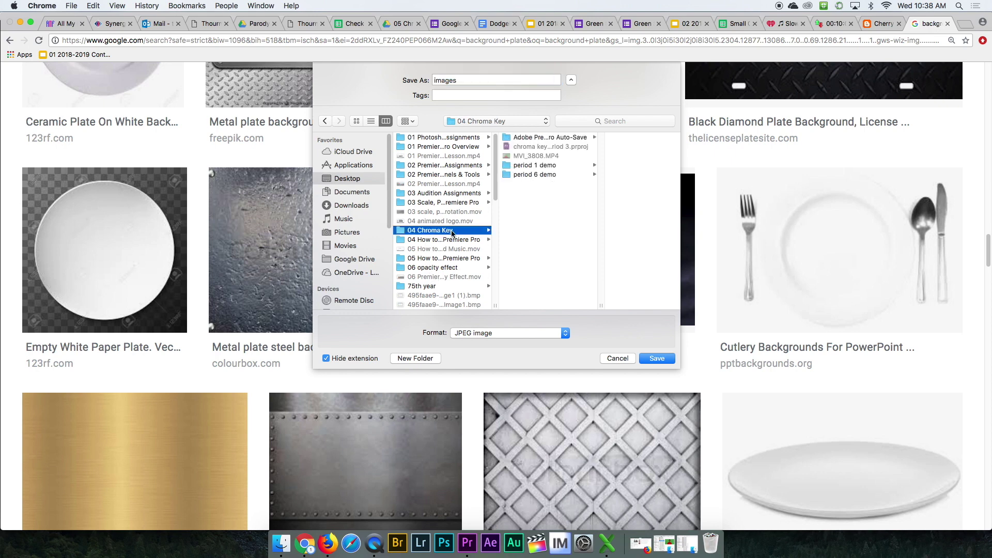
double_click(462, 81)
type("backgroun plat")
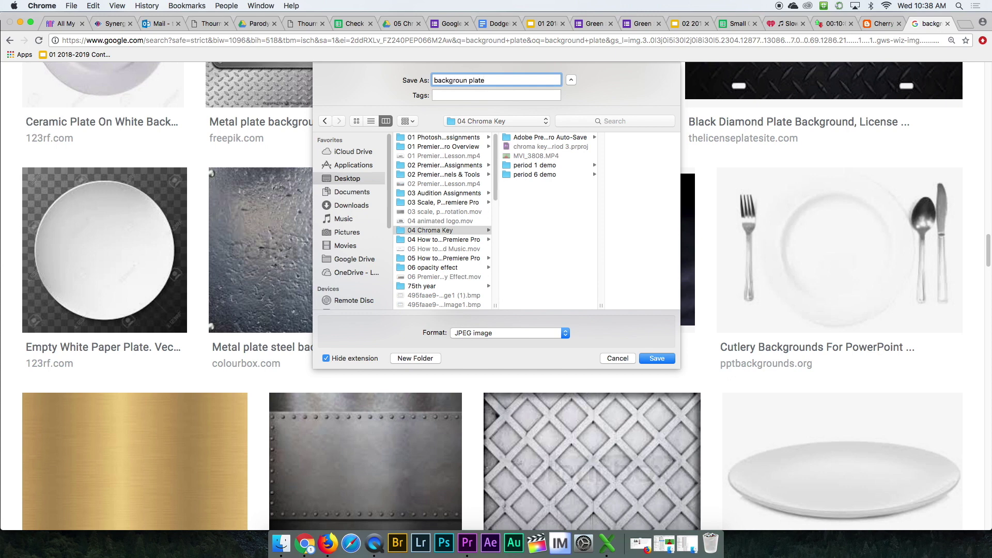
left_click(467, 81)
type("d")
left_click(658, 357)
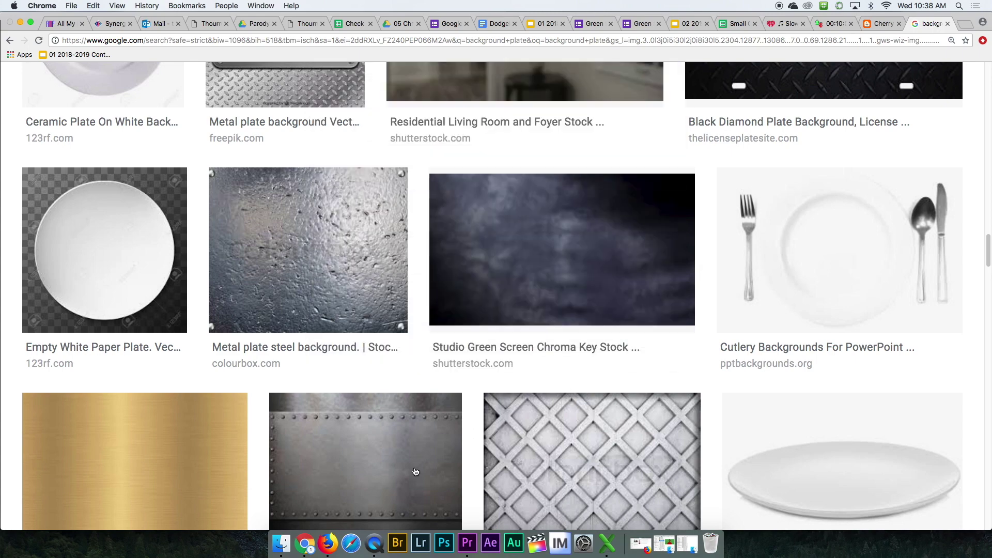
- Check the saved background plate.jpeg in the 04 Chroma Key folder, then import it into the Premiere Pro project
left_click(282, 540)
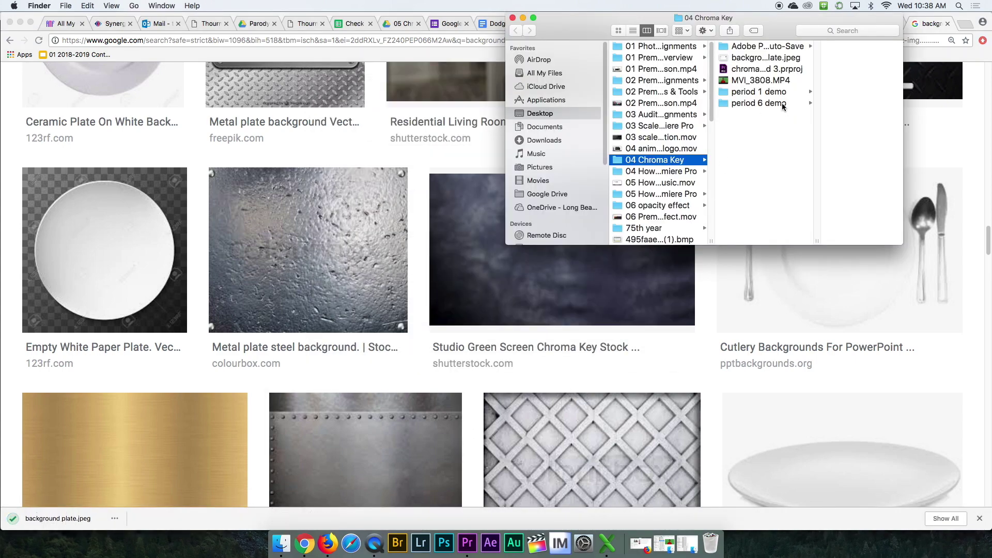
left_click(750, 58)
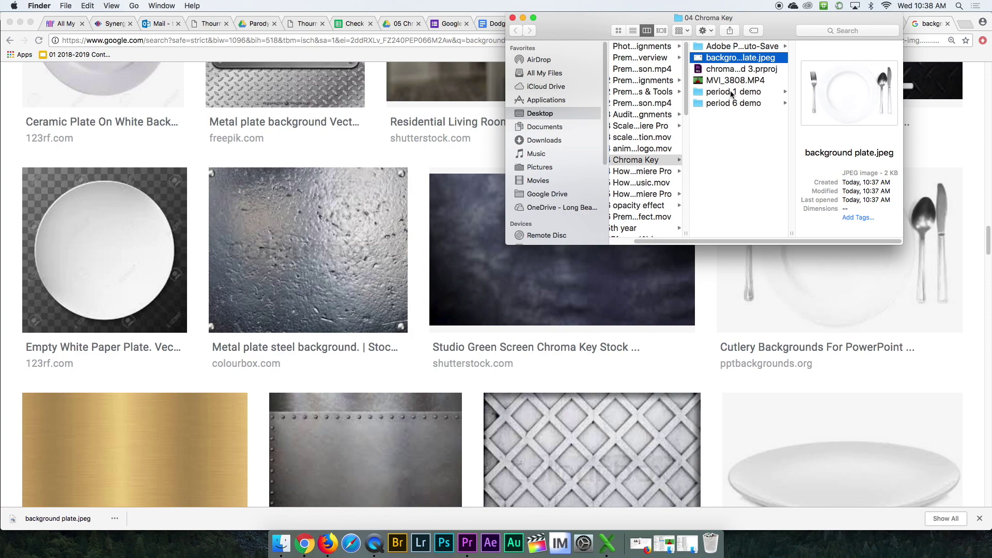
left_click(467, 542)
left_click(101, 6)
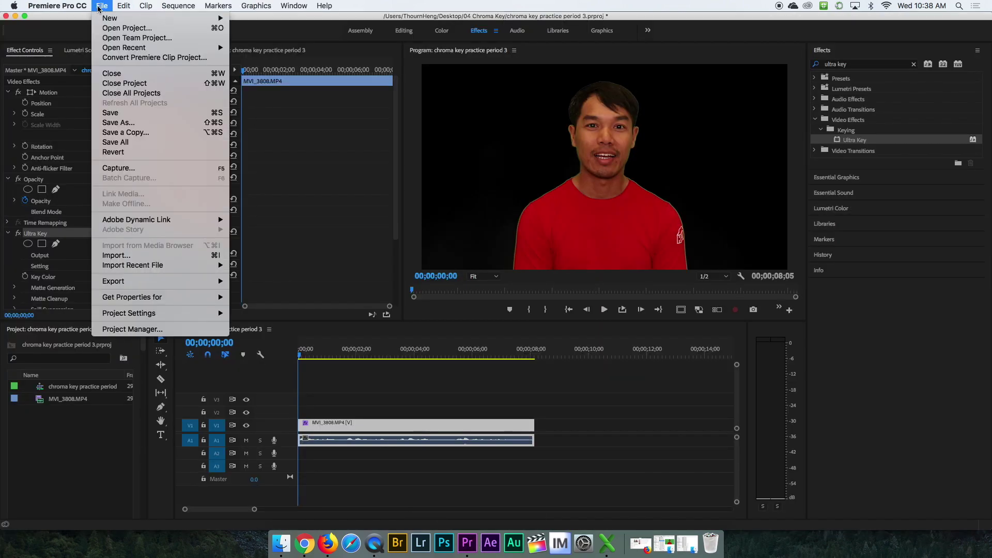
left_click(199, 256)
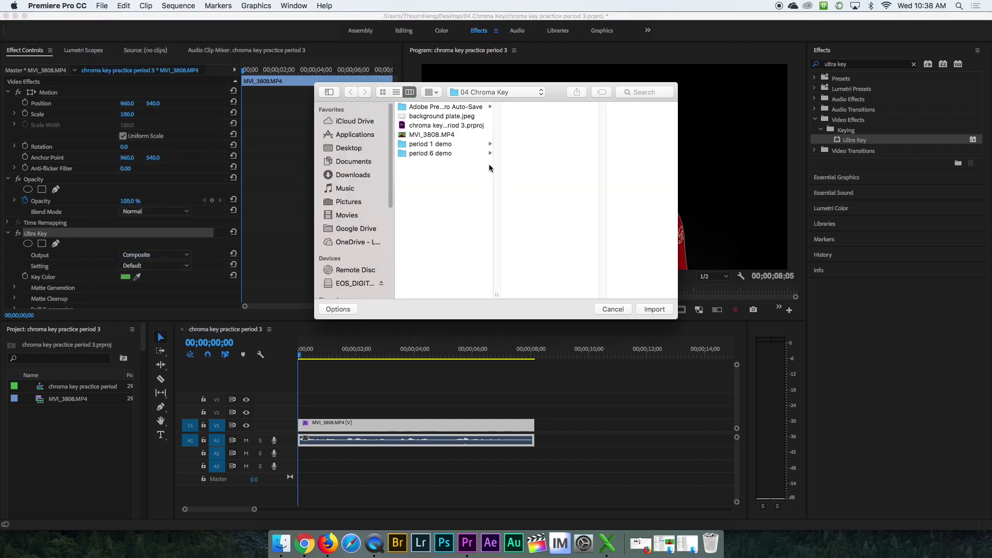
left_click(427, 117)
left_click(654, 309)
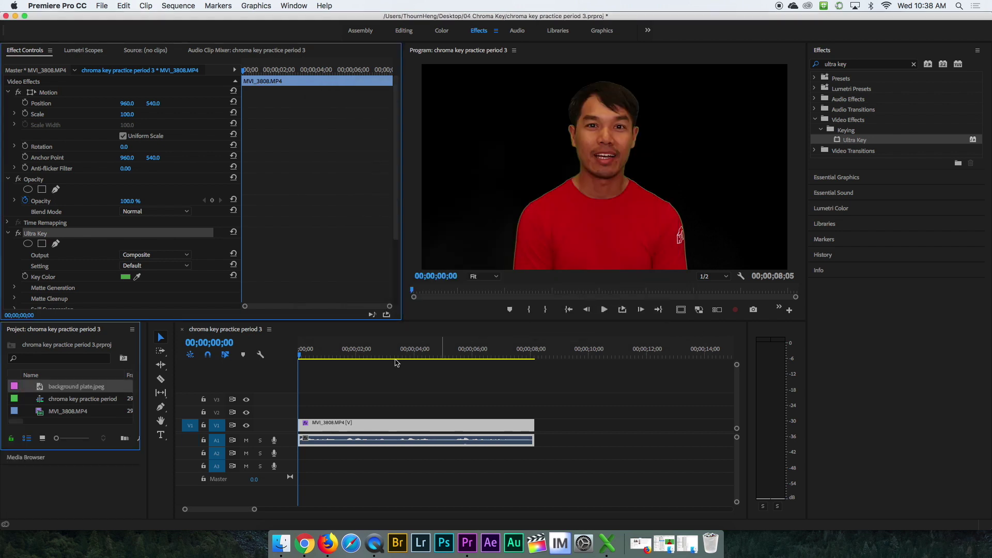
- Place background plate.jpeg on V2 and move the MVI_3808.MP4 clip to V3 above it
left_click_drag(40, 389, 332, 412)
left_click_drag(341, 356, 385, 363)
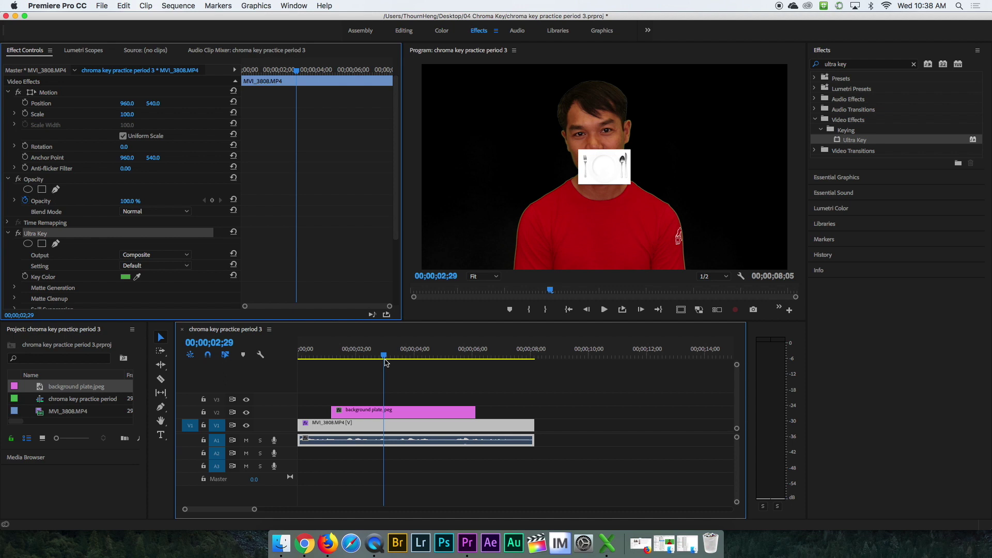
left_click(403, 426)
left_click_drag(404, 427, 396, 403)
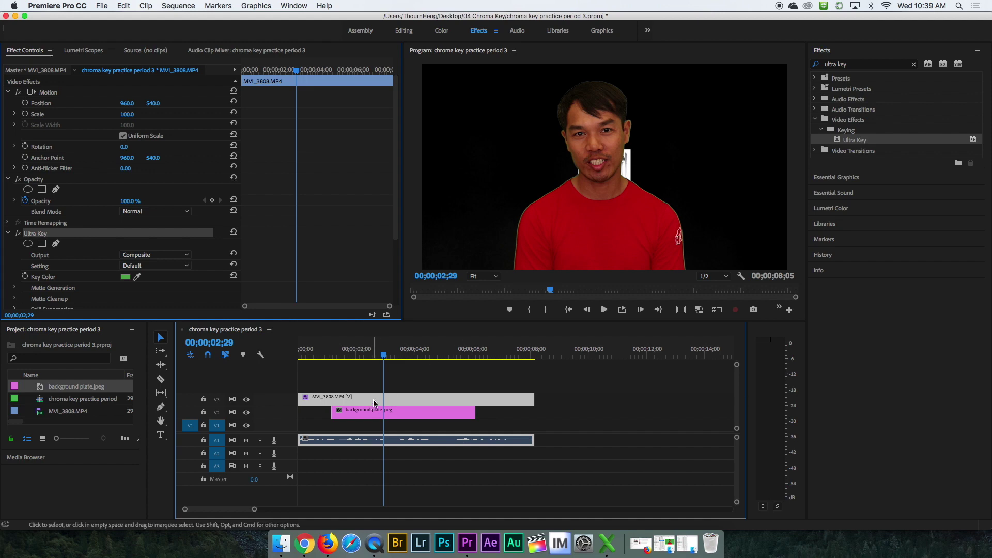
- Move background plate.jpeg to the start of V1 and extend it to the end of the MVI_3808.MP4 clip
left_click(358, 413)
left_click_drag(357, 413, 333, 427)
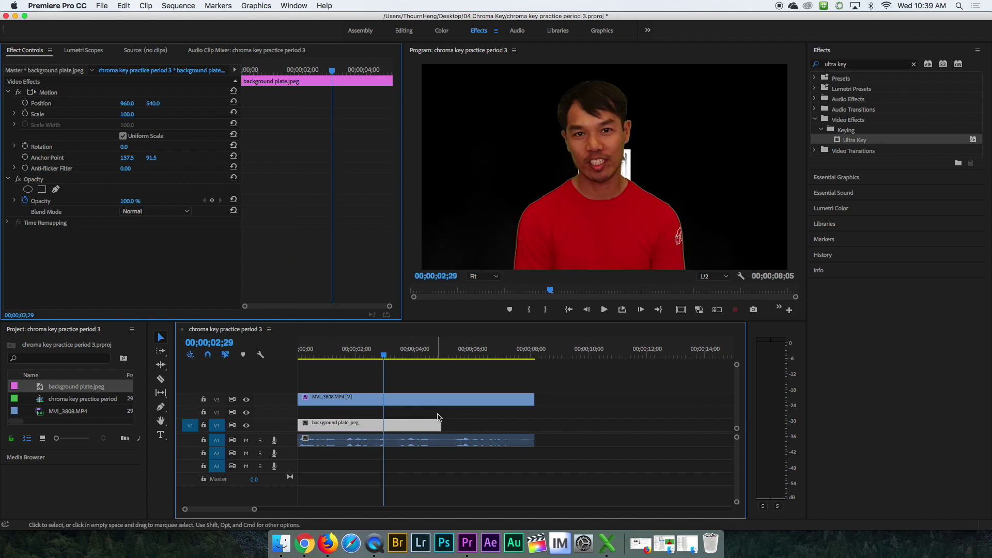
left_click_drag(437, 427, 533, 426)
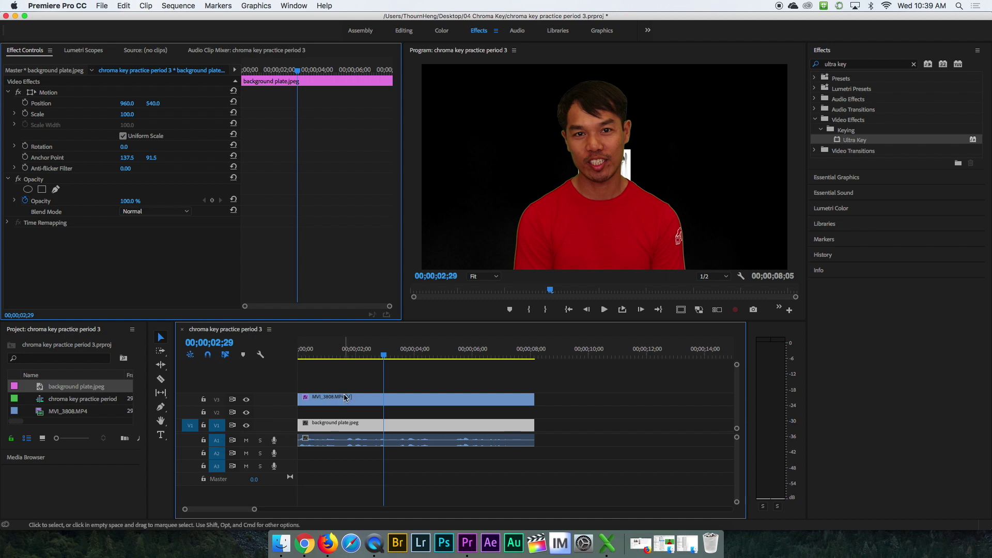
- Lower the MVI_3808.MP4 clip to V2 and scale background plate.jpeg to 709 so it fills the frame
left_click_drag(330, 403, 326, 415)
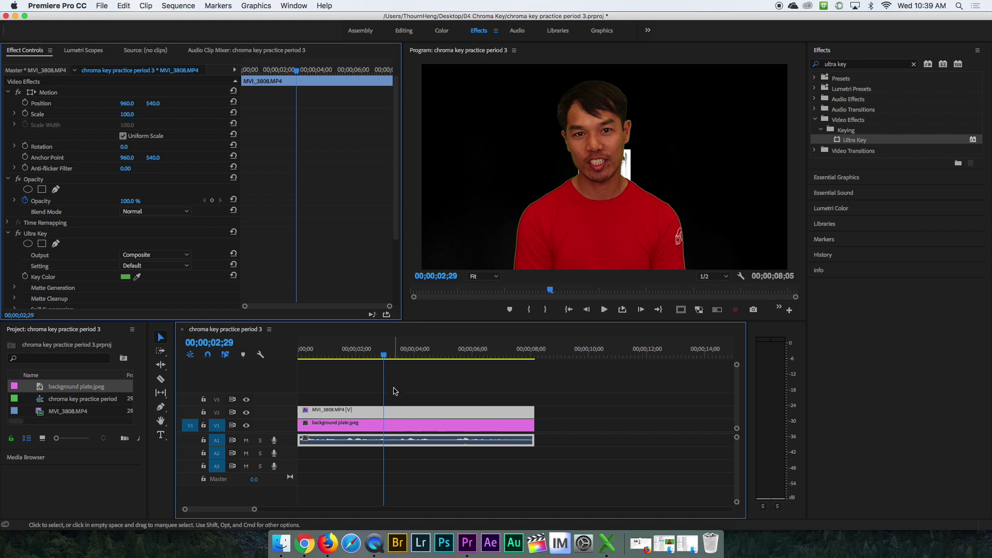
left_click(373, 422)
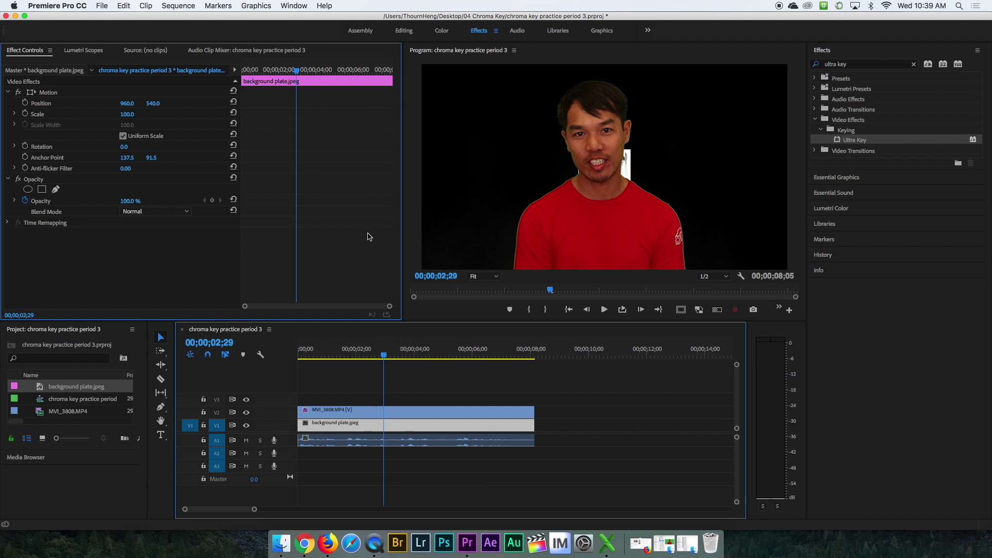
left_click_drag(126, 119, 388, 119)
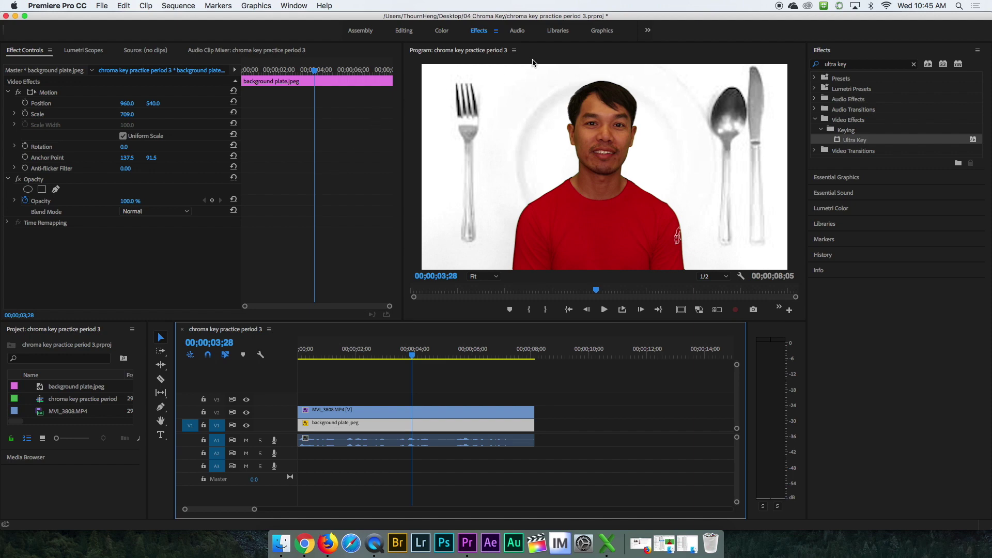
- Switch to the Graphics workspace and draw a wide rectangle across the lower left of the video frame with the Rectangle Tool
left_click(600, 34)
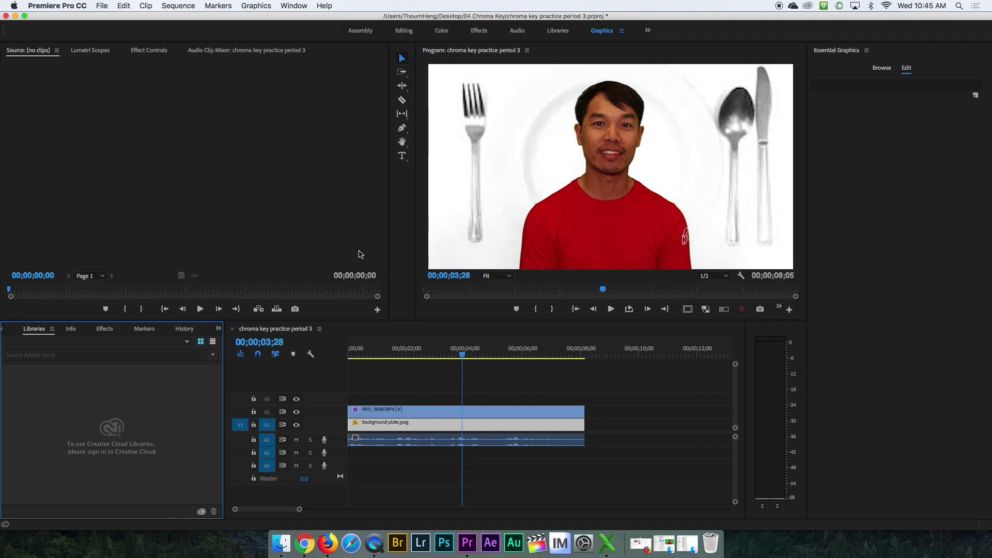
left_click(402, 128)
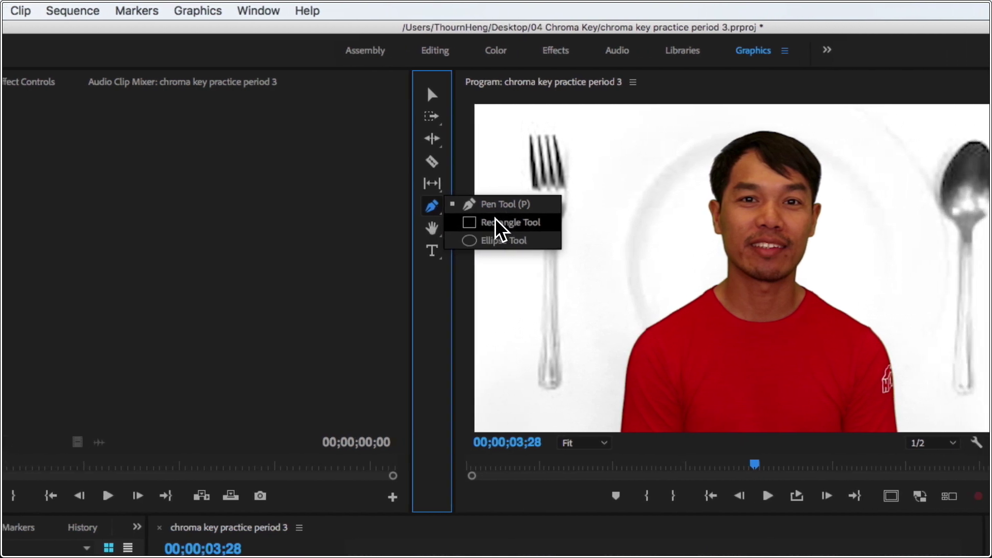
left_click(500, 225)
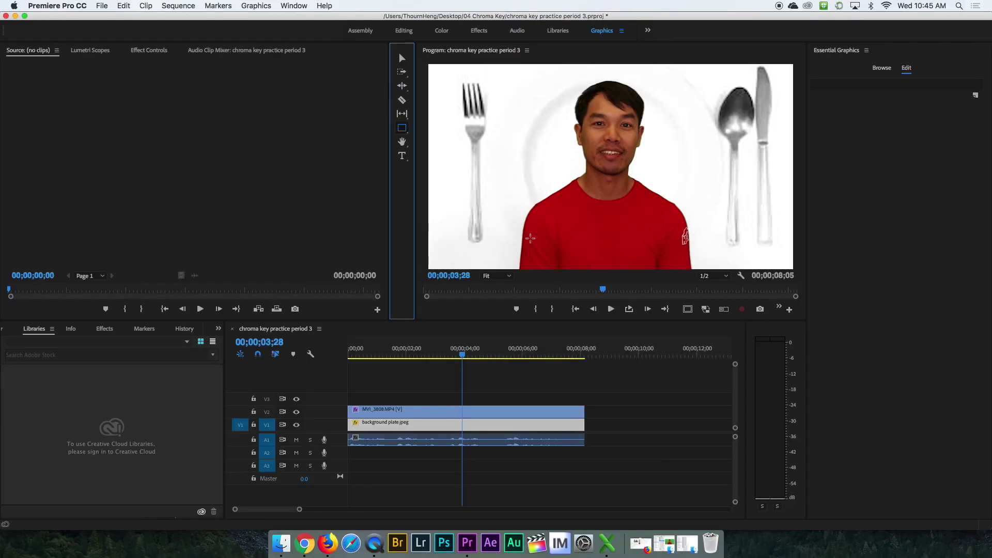
mouse_move(560, 223)
left_mouse_down()
mouse_move(420, 233)
mouse_move(408, 263)
left_mouse_up()
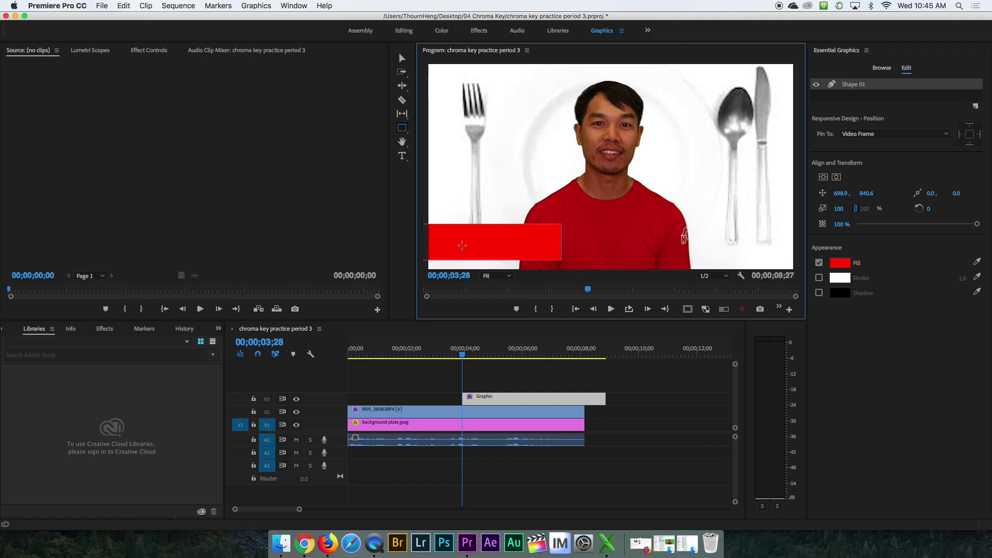
- Set the rectangle's fill to the blue 2060E0, with the color choice limited to web colors
left_click(840, 262)
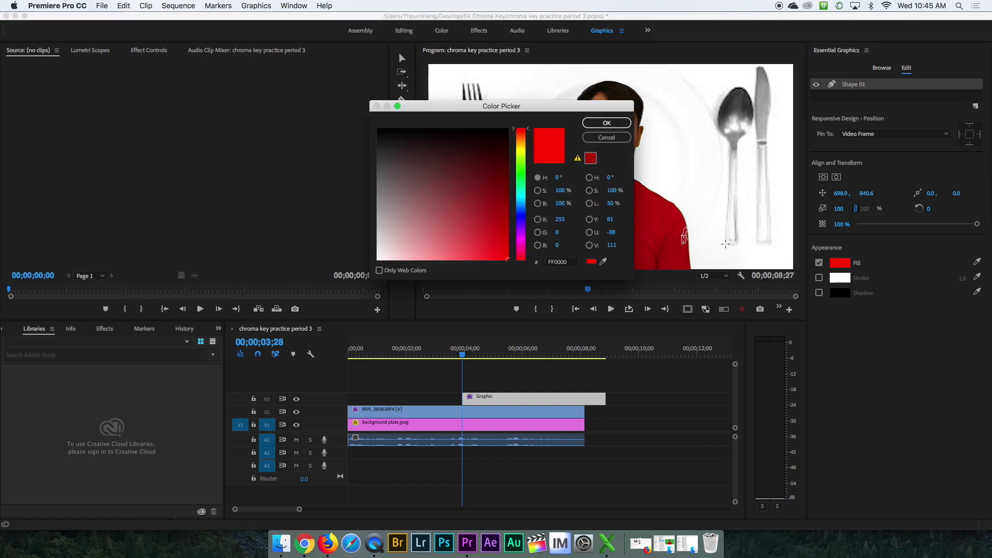
left_click(379, 270)
left_click_drag(529, 133, 525, 212)
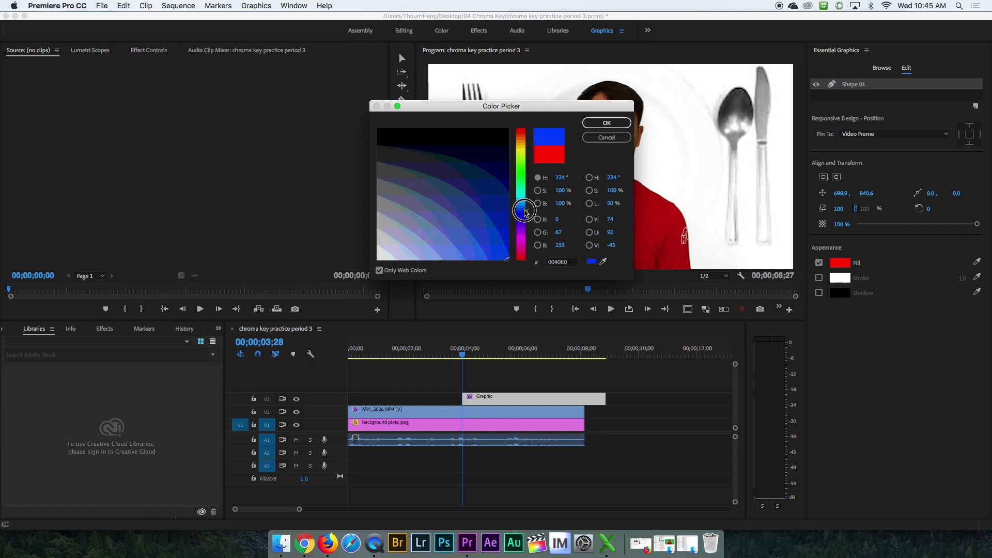
left_click(477, 222)
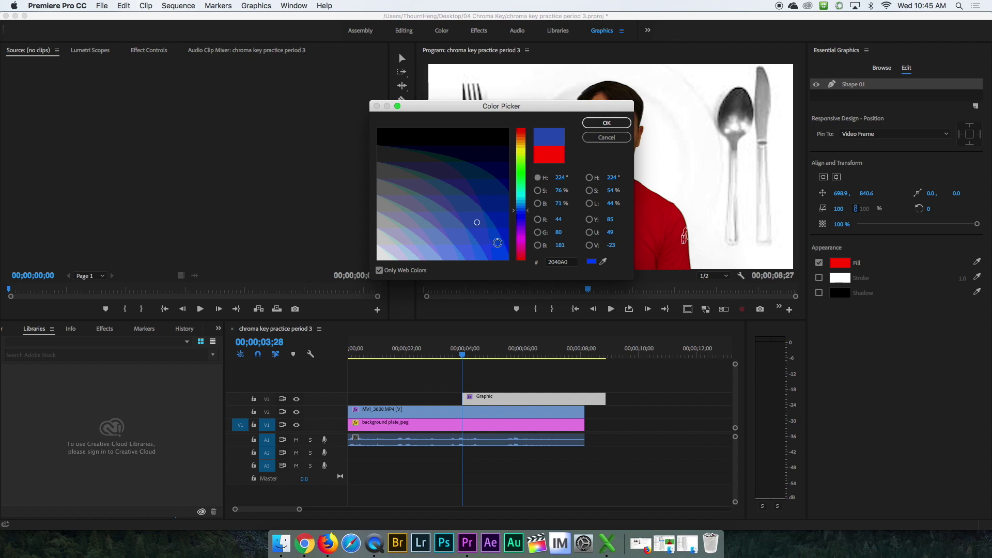
left_click(478, 256)
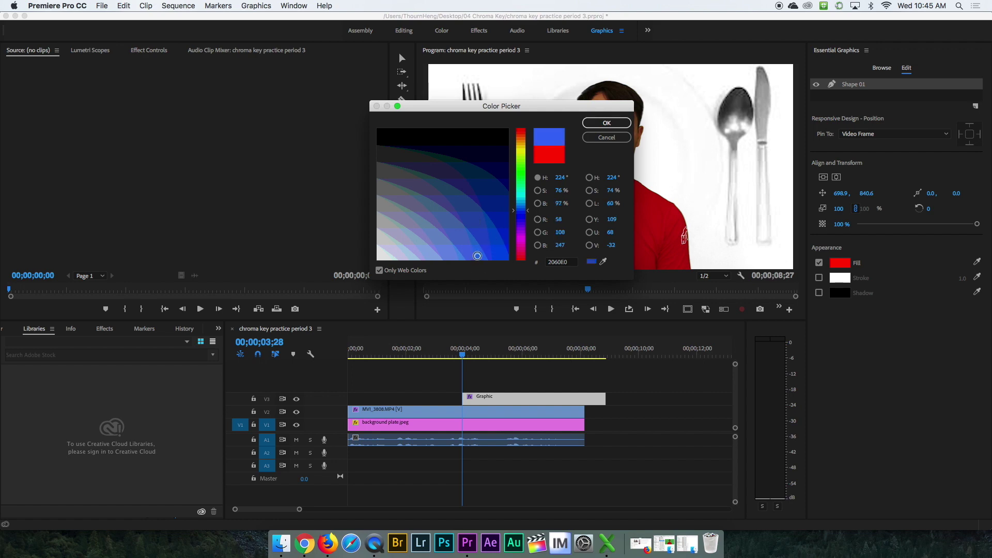
left_click(606, 123)
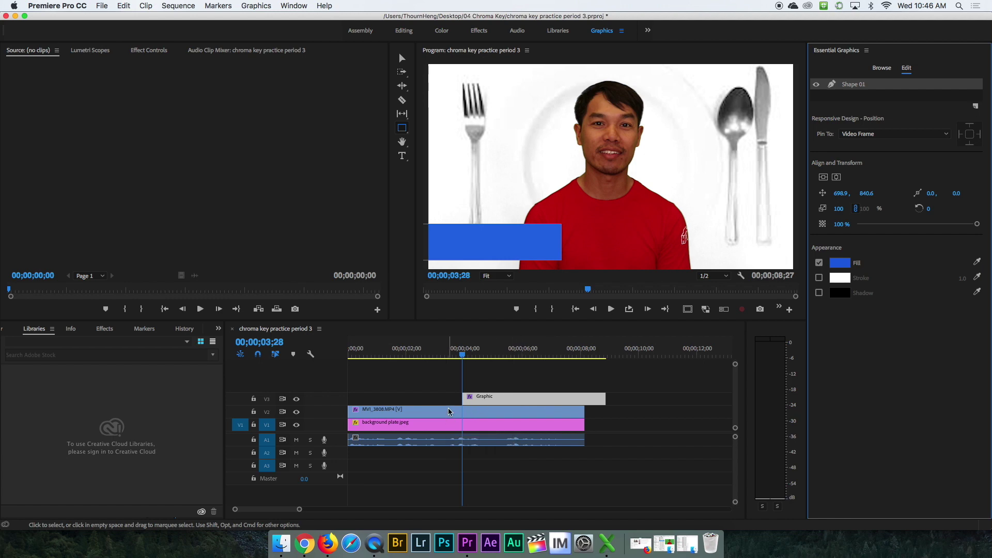
- Move the rectangle graphic to the start of V3, match its length to the clips below, and play the sequence briefly
left_click_drag(543, 396, 427, 401)
left_click_drag(492, 398, 583, 401)
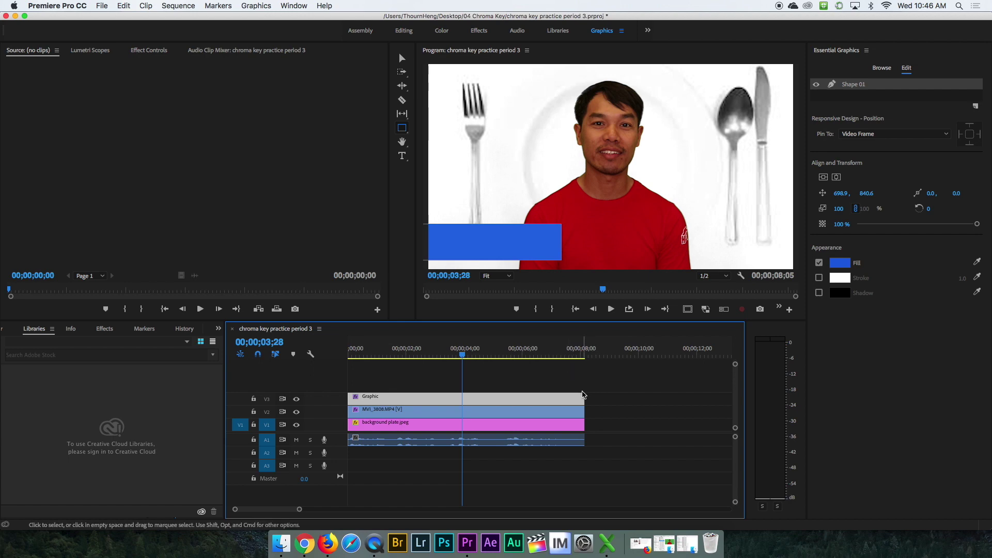
mouse_move(583, 397)
left_mouse_down()
mouse_move(506, 398)
mouse_move(535, 370)
mouse_move(486, 367)
mouse_move(581, 399)
left_mouse_up()
key("space")
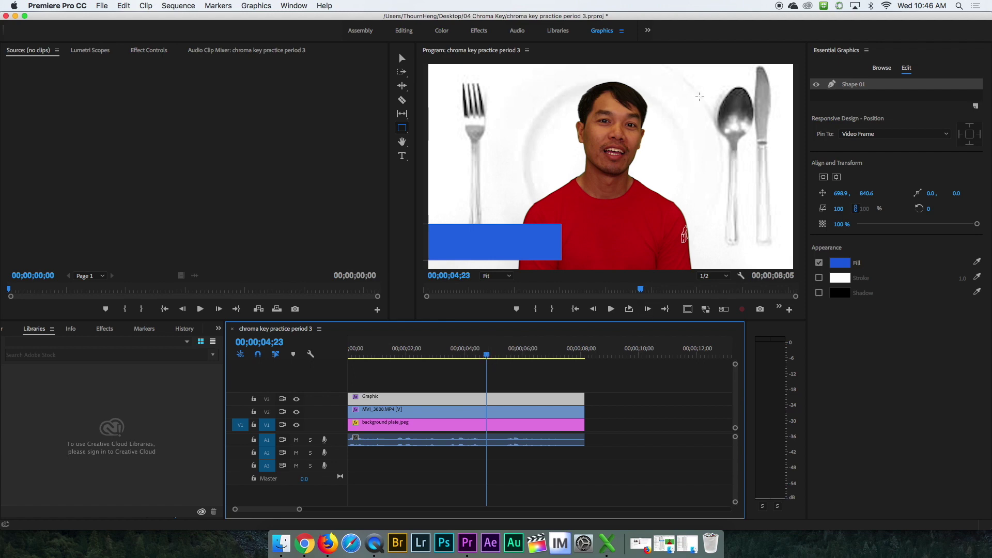
left_click(403, 158)
left_click(425, 154)
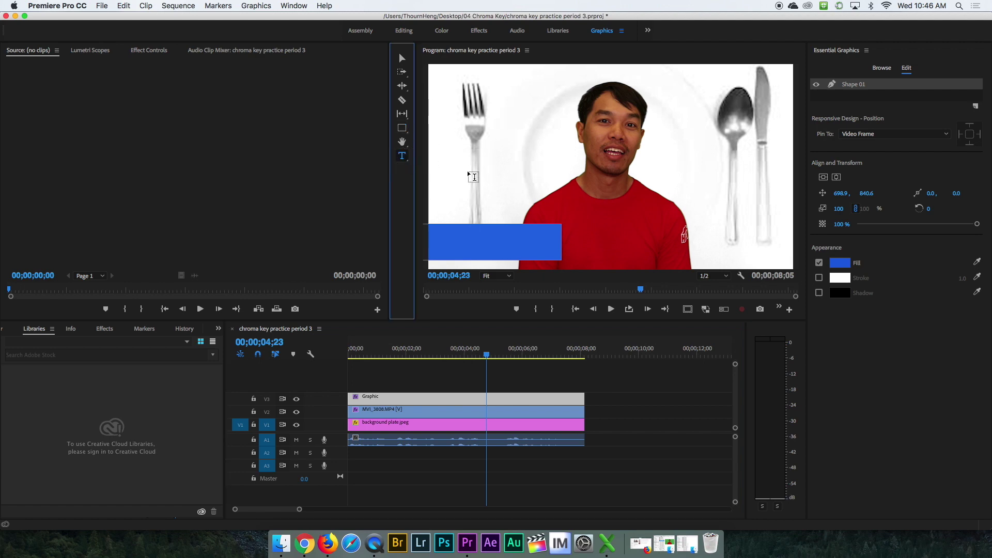
left_click(454, 235)
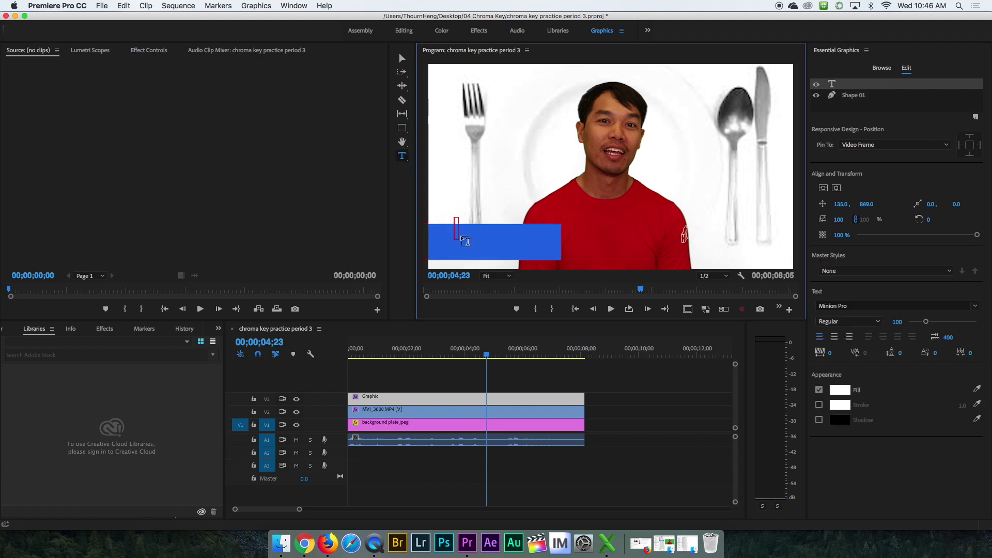
type("akmdl;kansd;fn")
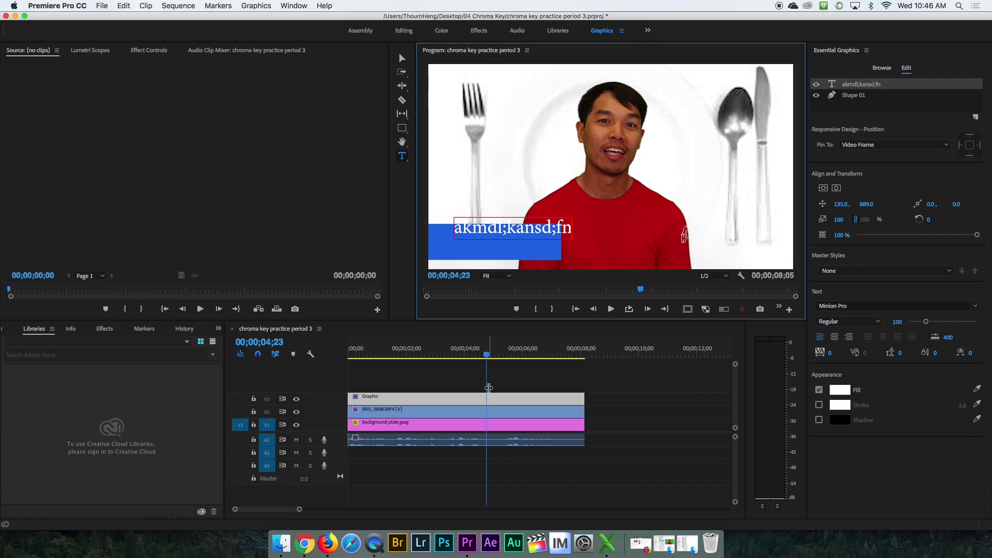
left_click(467, 367)
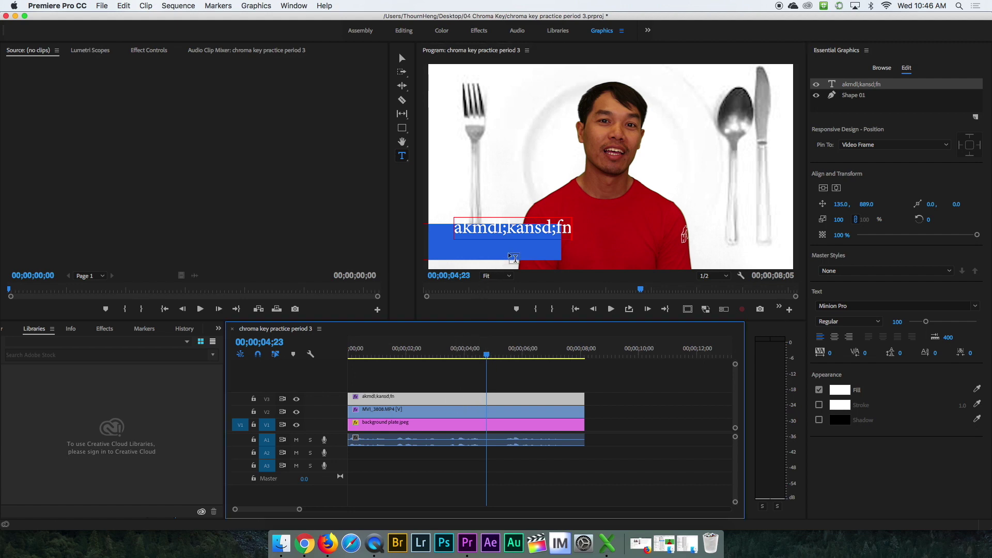
key("BackSpace")
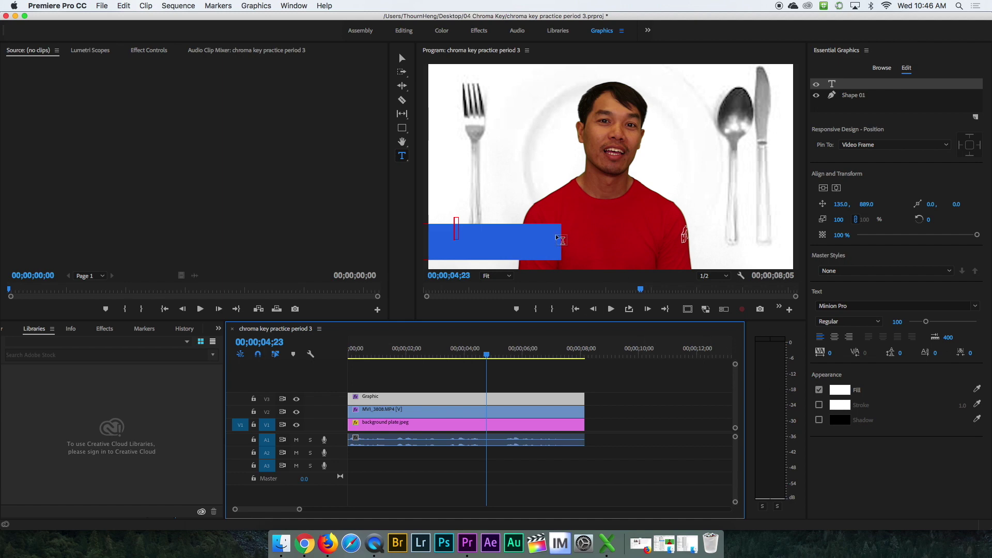
- Add a separate text graphic in the empty space after the clips, with the presenter's title and surname above a second line reading Teacher
left_click_drag(487, 359, 610, 367)
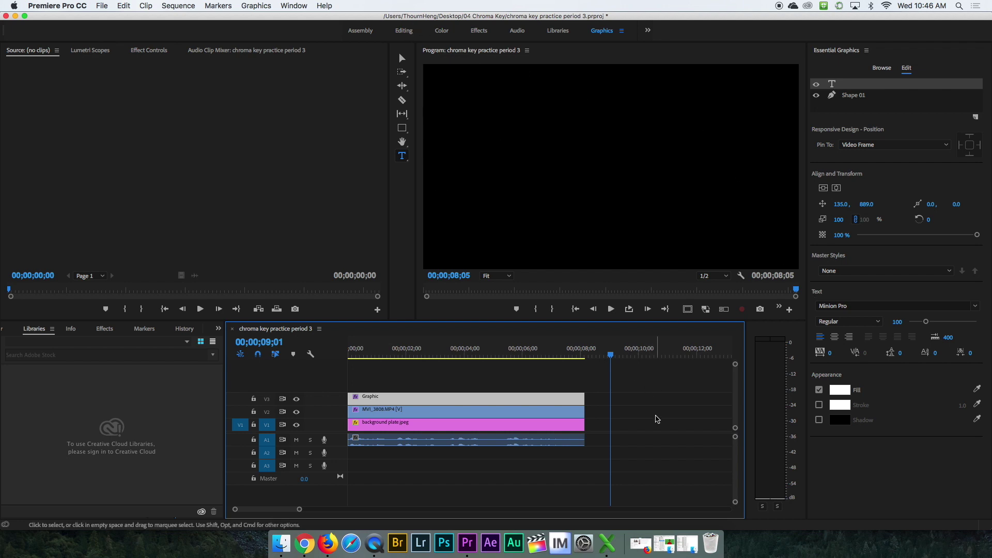
left_click(507, 138)
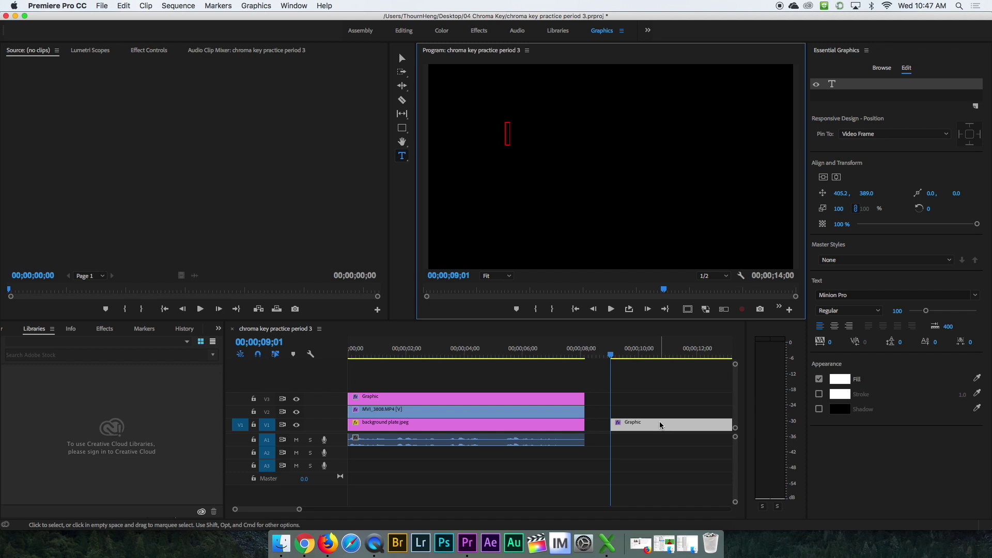
type("Mr. Heng")
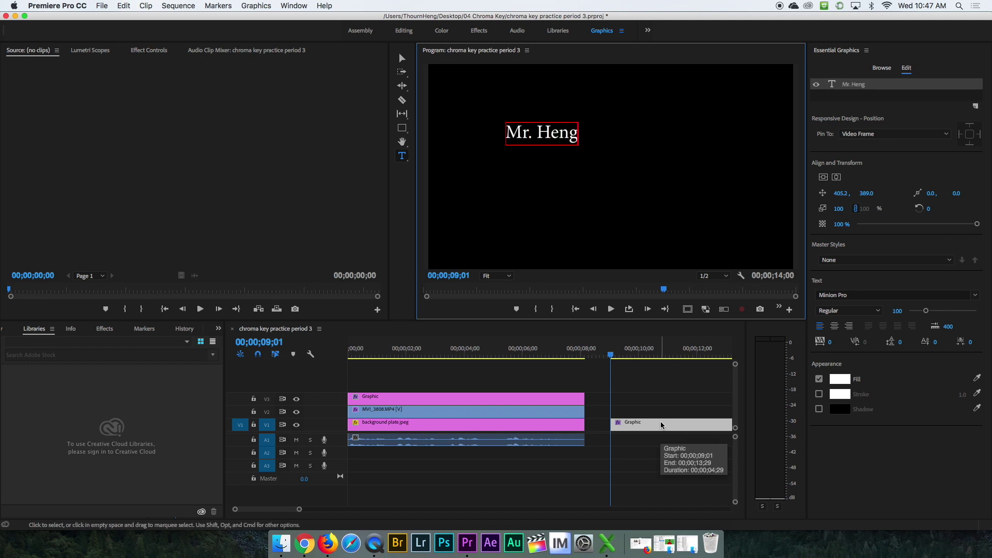
key("Return")
type("Teacher")
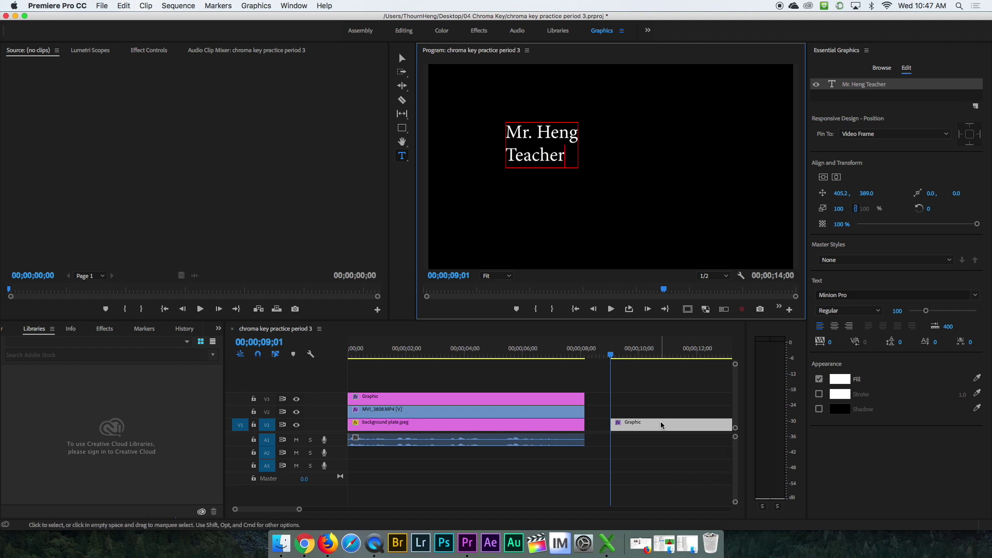
- Reduce the font size of only the Teacher line to 46
left_click(552, 159)
left_click_drag(552, 158, 496, 158)
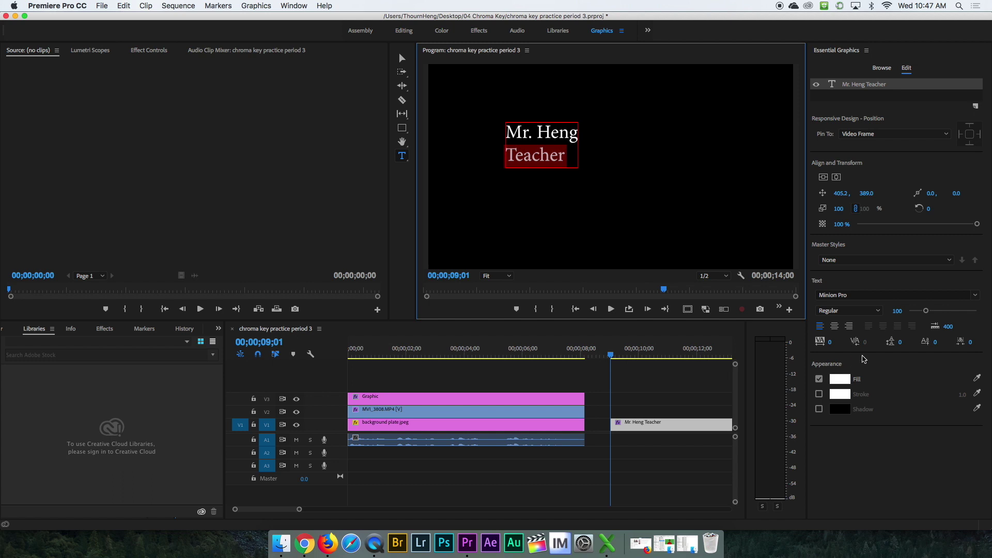
left_click_drag(923, 314, 916, 313)
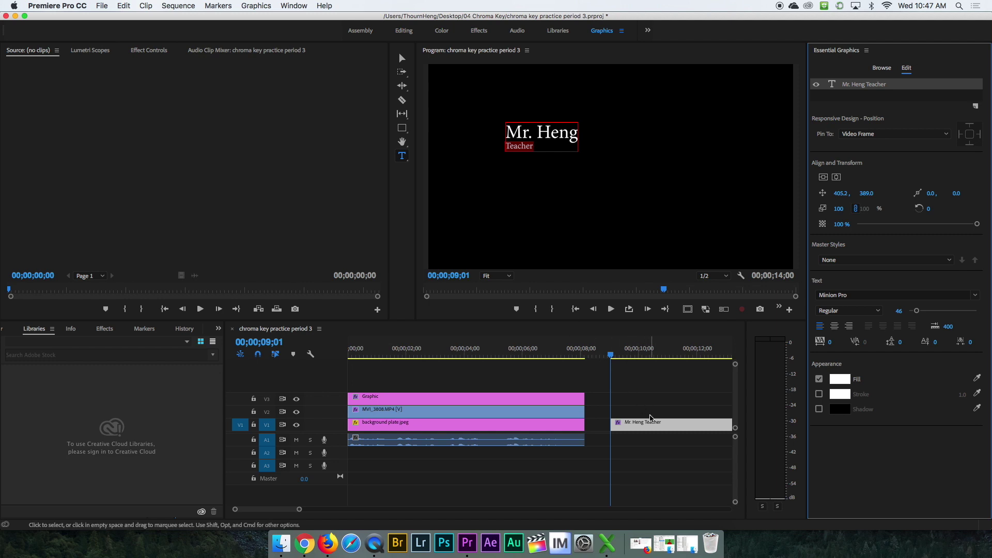
- Move the text graphic to the start of V4 above the rectangle graphic and set the playhead to 00;00;03;23
left_click_drag(655, 423, 383, 386)
left_click(432, 355)
left_click_drag(431, 356, 457, 357)
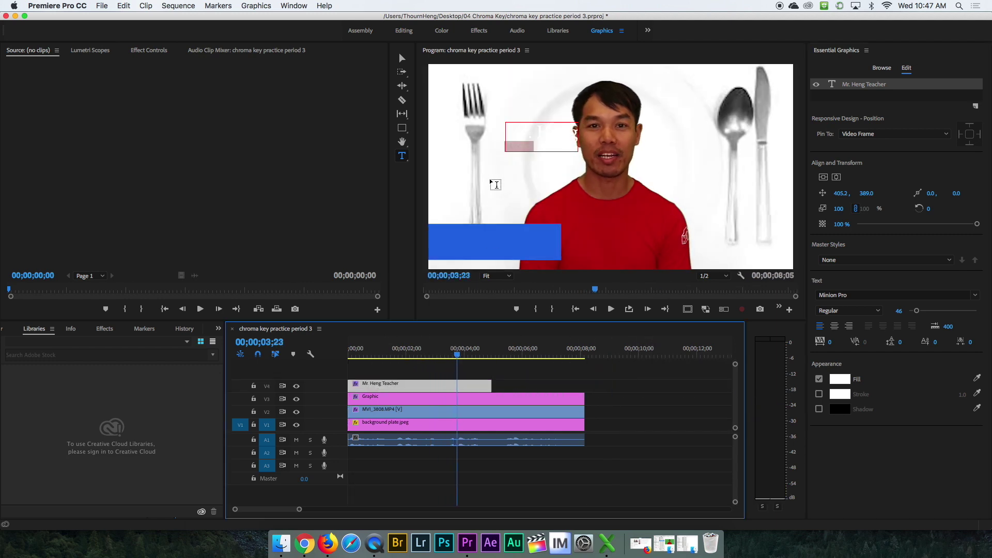
- Position the text inside the blue rectangle at 22.3, 939.0 and extend its V4 clip to the end of the clips below
left_click(402, 59)
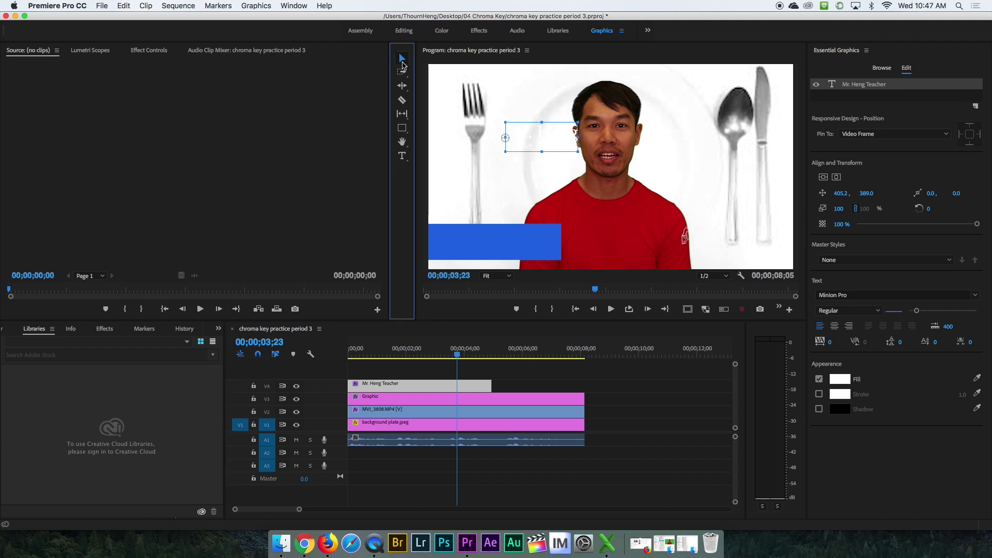
left_click_drag(525, 141, 466, 240)
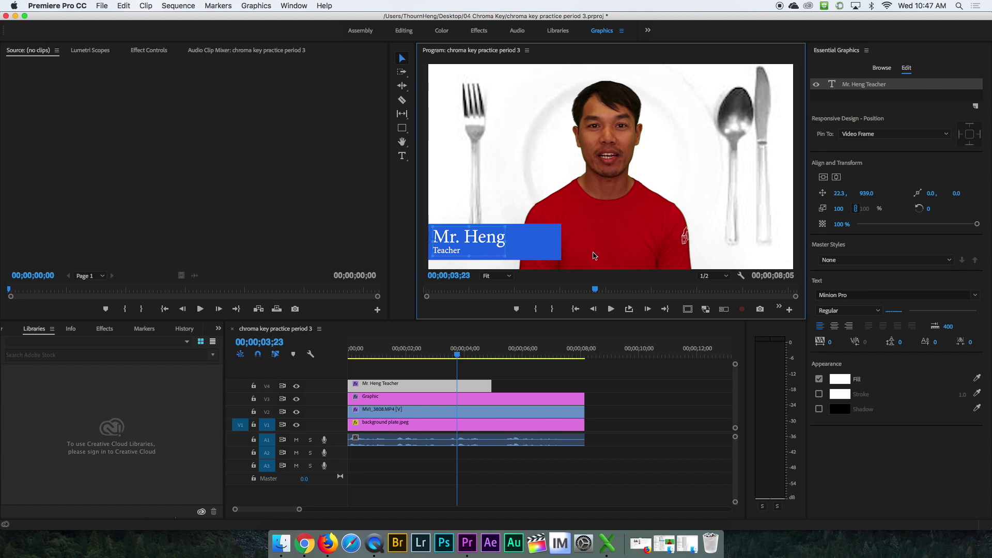
left_click_drag(454, 356, 580, 387)
left_click_drag(538, 356, 541, 359)
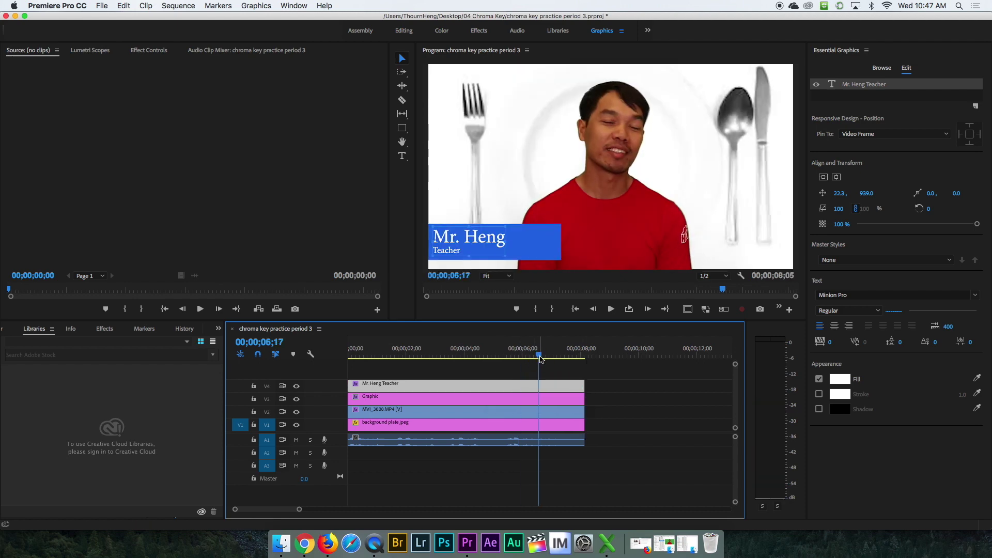